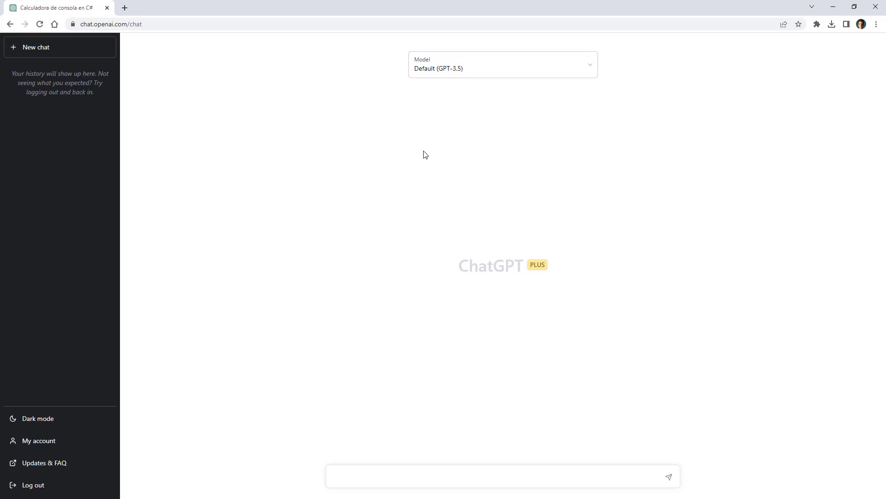
- Switch the empty chat's model from Default (GPT-3.5) to GPT-4 and place the cursor in the message box
{"action": "left_click", "coordinate": [531, 68]}
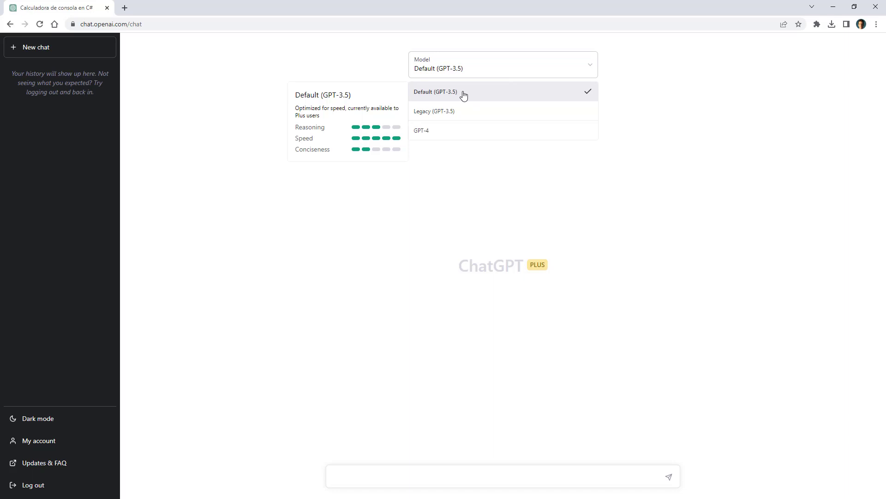
{"action": "left_click", "coordinate": [455, 133]}
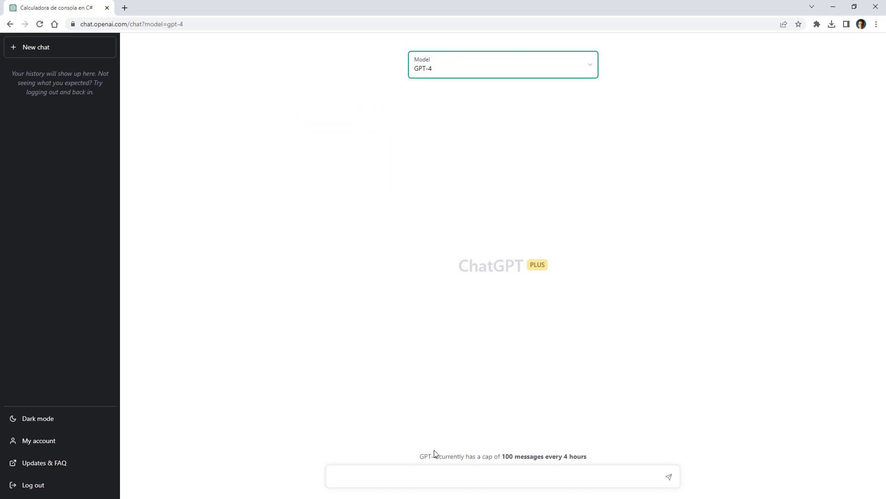
{"action": "left_click", "coordinate": [428, 476]}
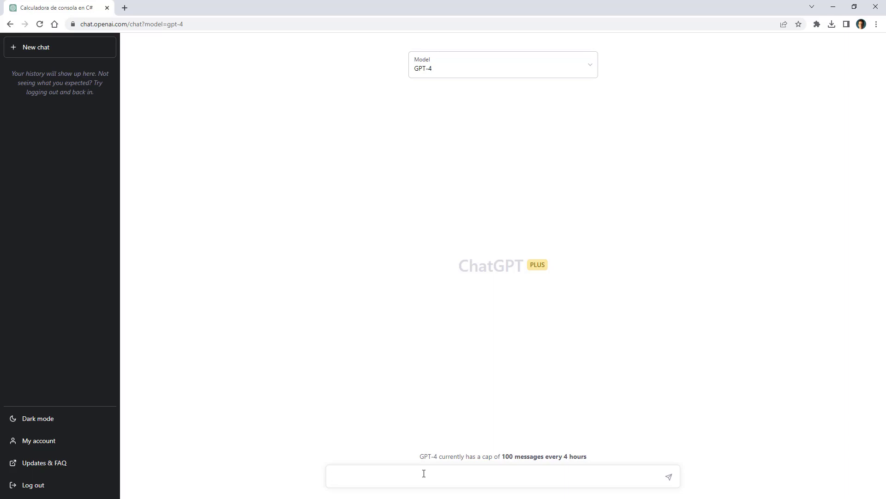
- Send the C# console calculator prompt and review the generated input lines and switch cases
{"action": "type", "text": "Write a calculator application in C#, should be a Console App. It should handle the basic arithmetic operations."}
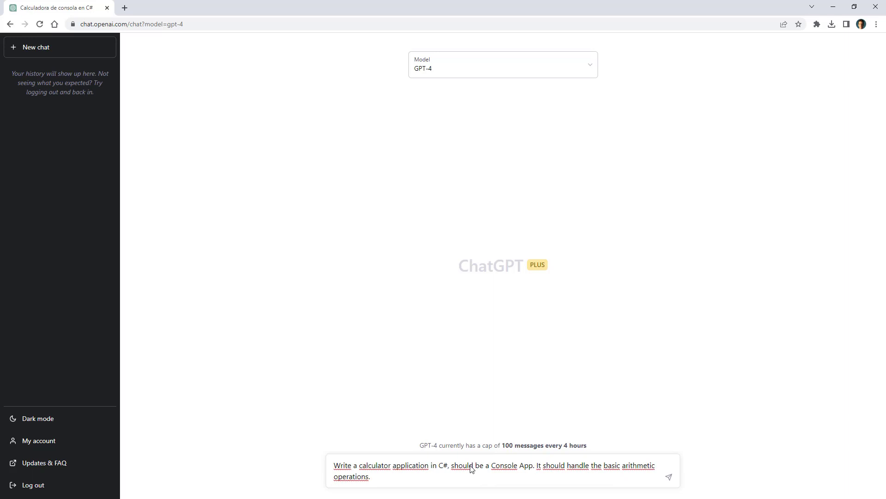
{"action": "key", "text": "Return"}
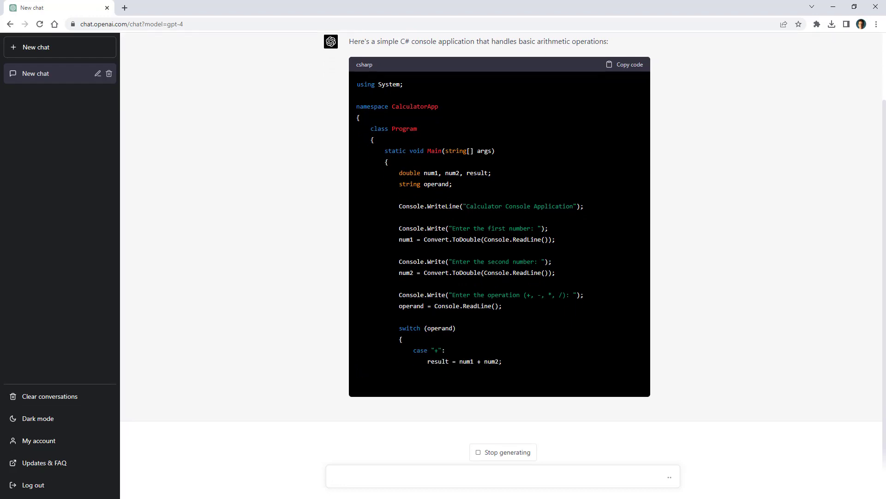
{"action": "left_click_drag", "start_coordinate": [392, 217], "coordinate": [544, 252]}
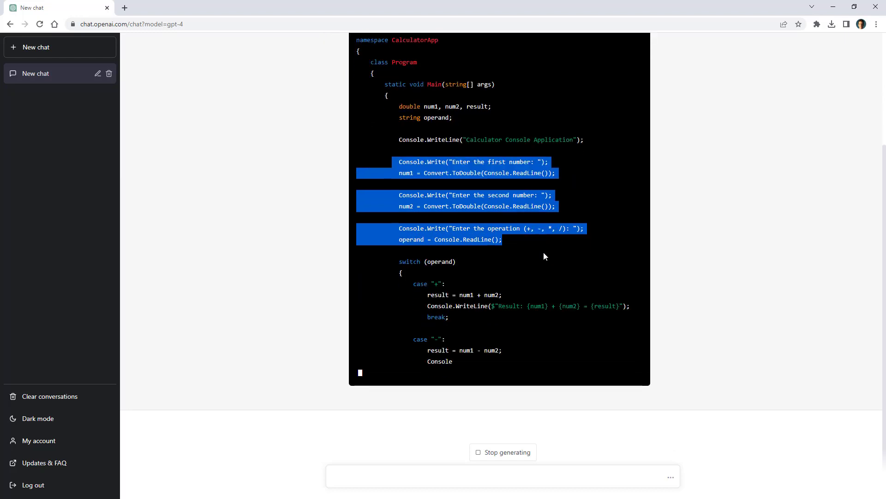
{"action": "left_click", "coordinate": [420, 242]}
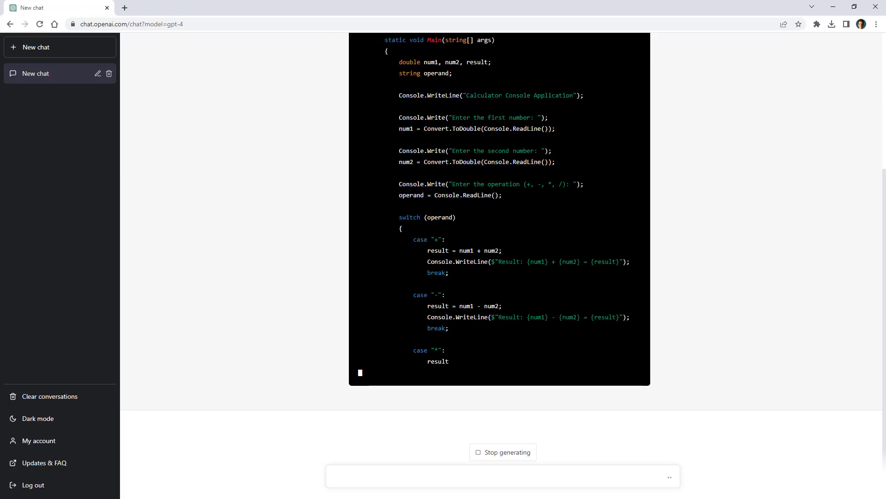
{"action": "left_click_drag", "start_coordinate": [392, 217], "coordinate": [487, 303]}
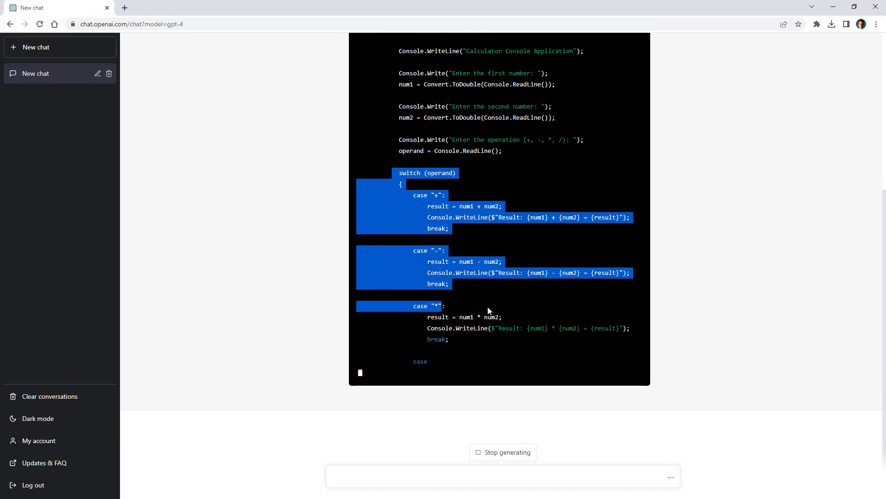
{"action": "left_click", "coordinate": [487, 303]}
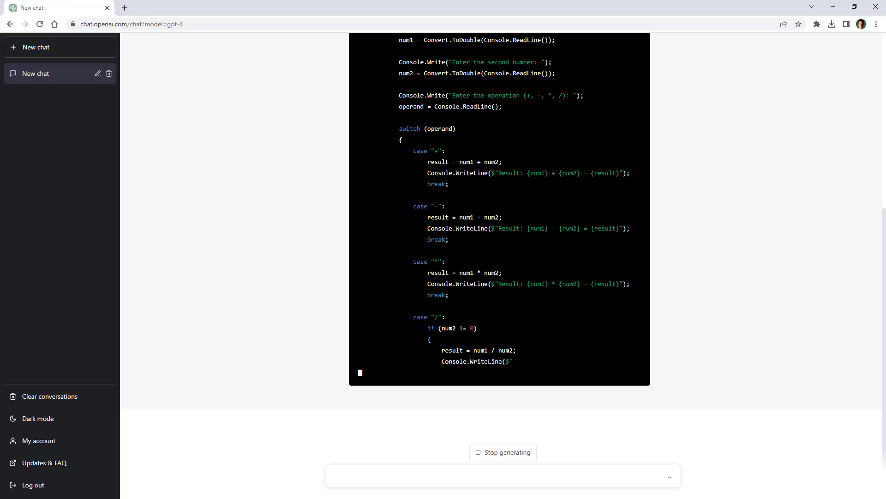
{"action": "left_click_drag", "start_coordinate": [425, 328], "coordinate": [545, 356]}
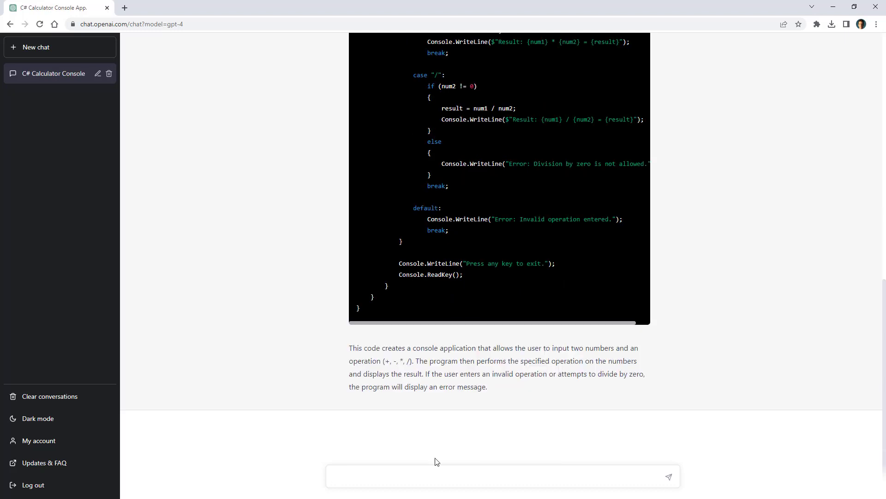
- Send the input-validation and repeat-operations follow-up, then inspect num1's TryParse validation loop
{"action": "type", "text": "The program should validate the user input and also allow the user to perform multiple operations."}
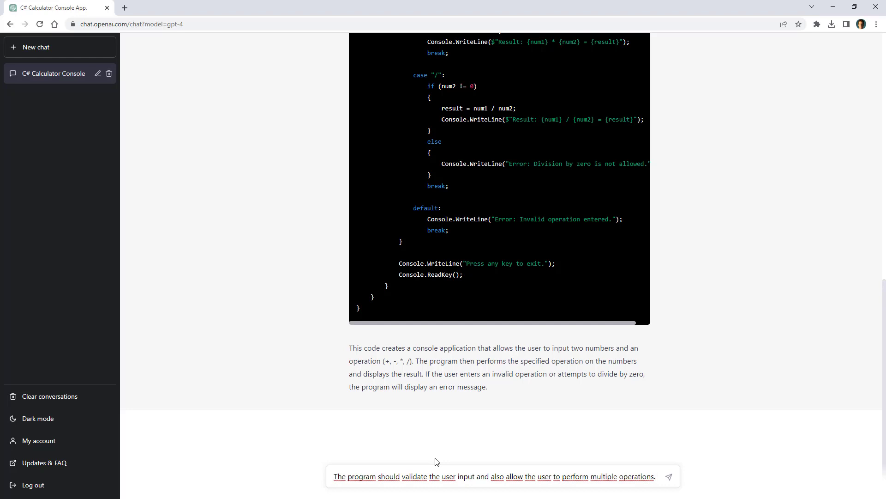
{"action": "key", "text": "Return"}
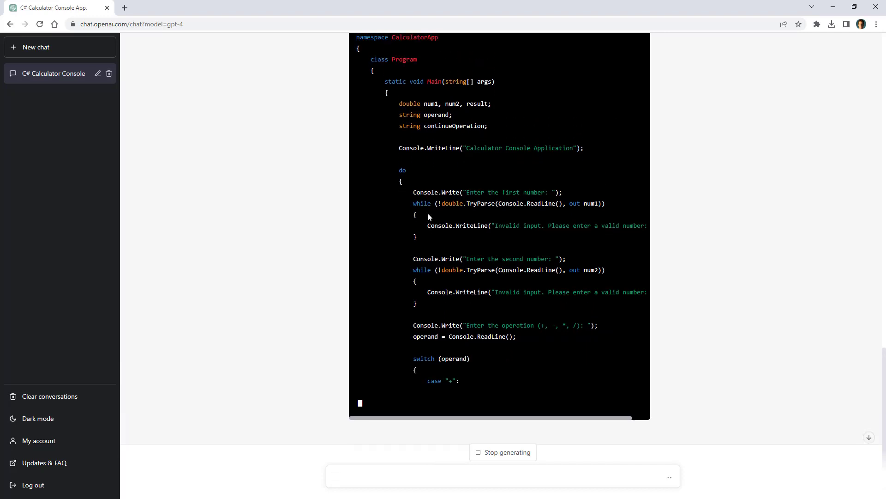
{"action": "scroll", "coordinate": [427, 214], "scroll_direction": "up", "scroll_amount": 1}
{"action": "left_click_drag", "start_coordinate": [457, 251], "coordinate": [563, 251]}
{"action": "double_click", "coordinate": [591, 251]}
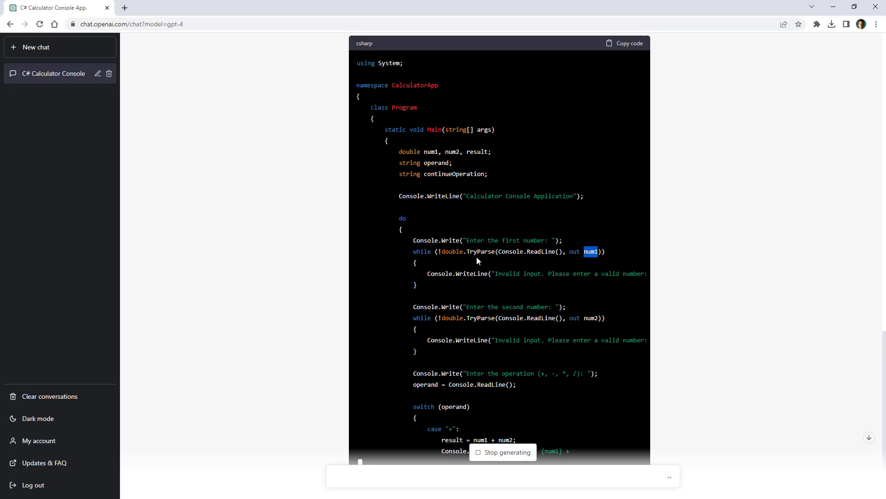
{"action": "left_click_drag", "start_coordinate": [410, 251], "coordinate": [437, 288]}
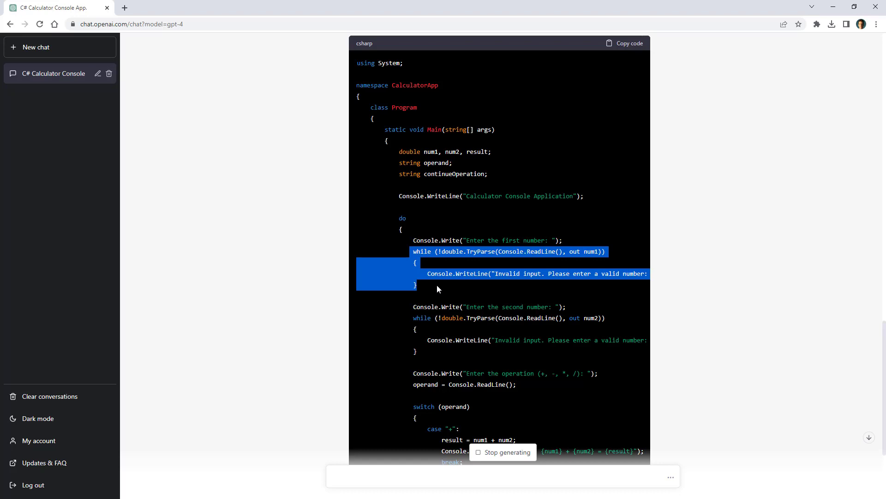
- Review the second number's validation loop and the line reading the operation
{"action": "scroll", "coordinate": [437, 285], "scroll_direction": "down", "scroll_amount": 1}
{"action": "left_click_drag", "start_coordinate": [410, 271], "coordinate": [431, 301]}
{"action": "scroll", "coordinate": [436, 298], "scroll_direction": "down", "scroll_amount": 2}
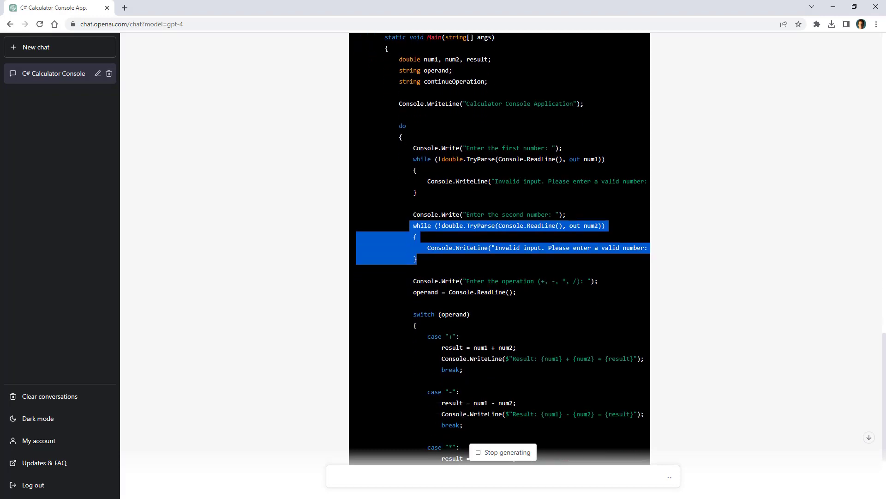
{"action": "left_click_drag", "start_coordinate": [411, 246], "coordinate": [543, 250]}
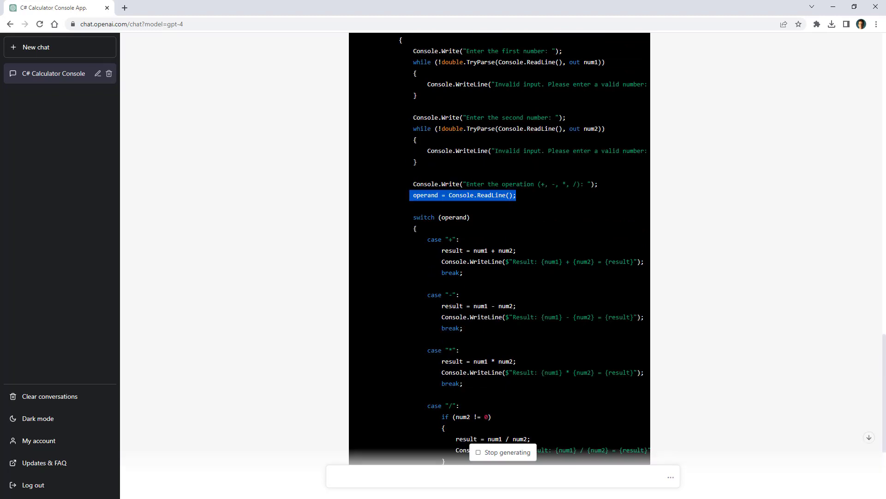
{"action": "left_click_drag", "start_coordinate": [414, 128], "coordinate": [431, 158]}
{"action": "left_click_drag", "start_coordinate": [406, 195], "coordinate": [530, 194]}
{"action": "left_click", "coordinate": [538, 201]}
- Review the do...while repeat prompt and its loop condition
{"action": "scroll", "coordinate": [540, 194], "scroll_direction": "down", "scroll_amount": 5}
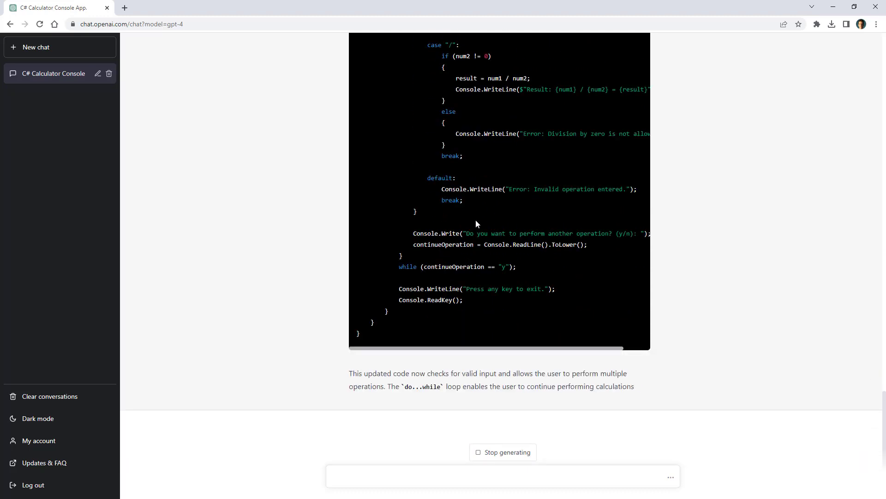
{"action": "scroll", "coordinate": [476, 220], "scroll_direction": "up", "scroll_amount": 9}
{"action": "scroll", "coordinate": [410, 135], "scroll_direction": "up", "scroll_amount": 1}
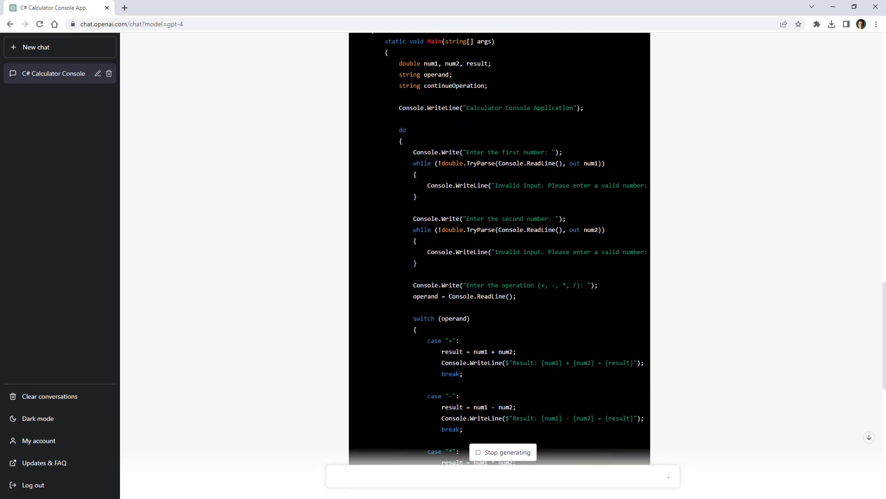
{"action": "left_click_drag", "start_coordinate": [397, 130], "coordinate": [406, 137]}
{"action": "scroll", "coordinate": [450, 199], "scroll_direction": "down", "scroll_amount": 10}
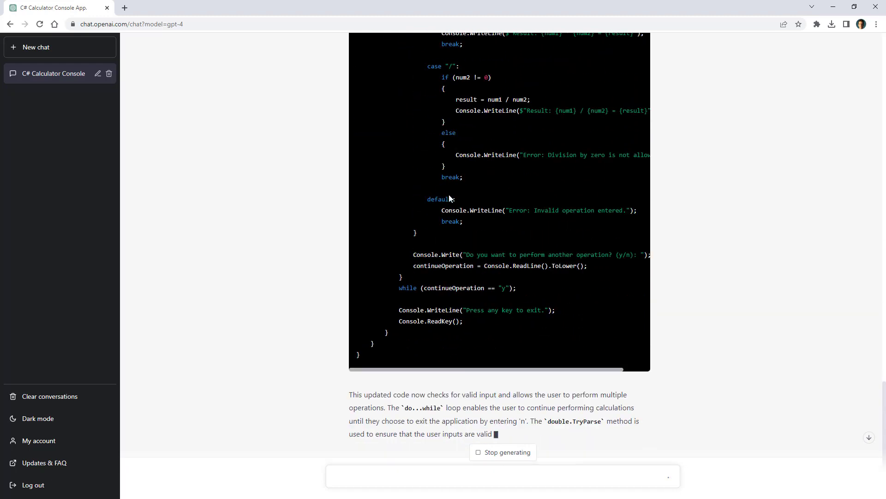
{"action": "scroll", "coordinate": [450, 198], "scroll_direction": "down", "scroll_amount": 1}
{"action": "left_click_drag", "start_coordinate": [410, 219], "coordinate": [603, 243]}
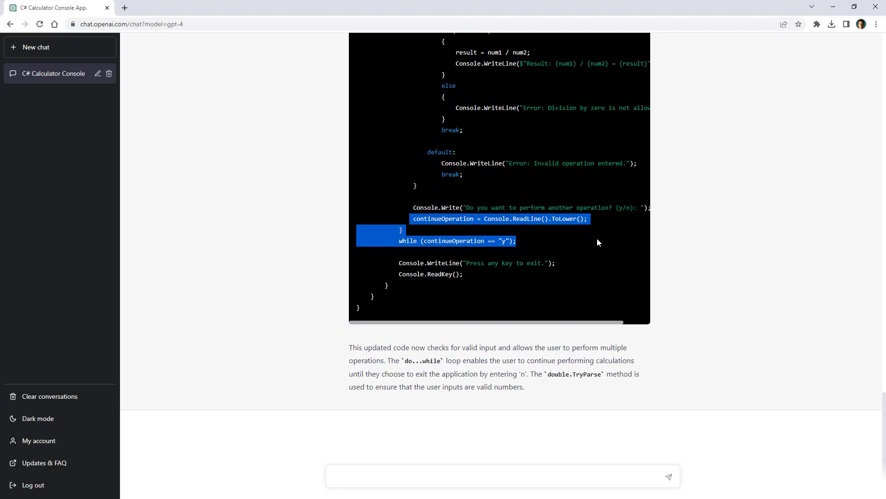
- Send the ASP.NET Core Web API CRUD request for Person and Address using SQL Server and EF Core
{"action": "left_click", "coordinate": [438, 472]}
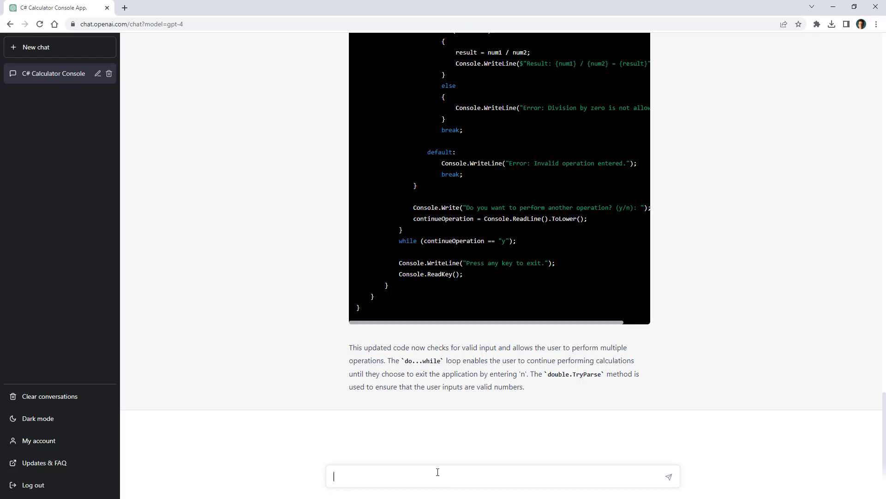
{"action": "type", "text": "Create a Web API in ASP.NET Core and C#. It should do the 4 CRUD operations for a Person model. Also, each Person should have several addresses. Make sure you do the CRUD also for the Address model. Use SQL Server with Entity Framework Core."}
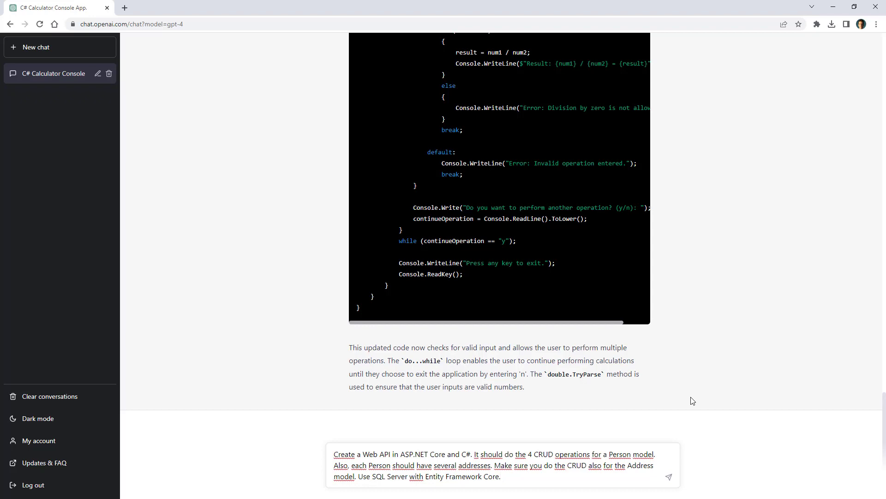
{"action": "key", "text": "Return"}
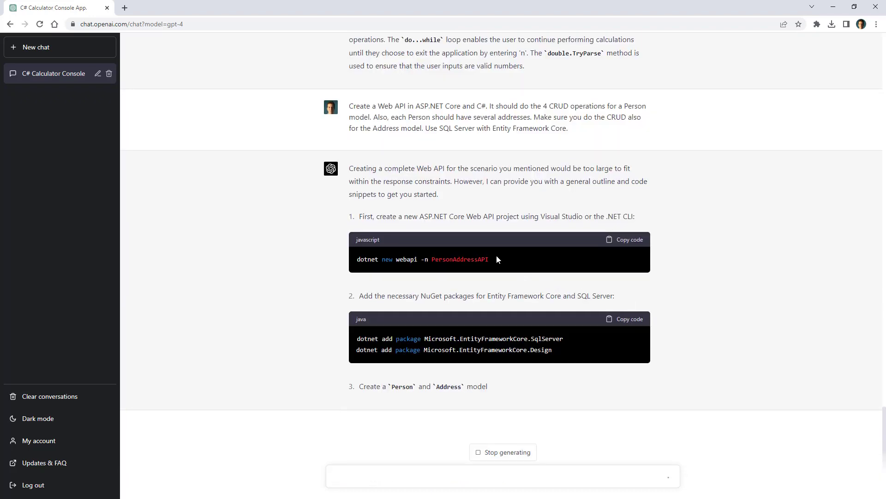
- Review the two NuGet package install commands and the Person class
{"action": "left_click_drag", "start_coordinate": [497, 256], "coordinate": [340, 207]}
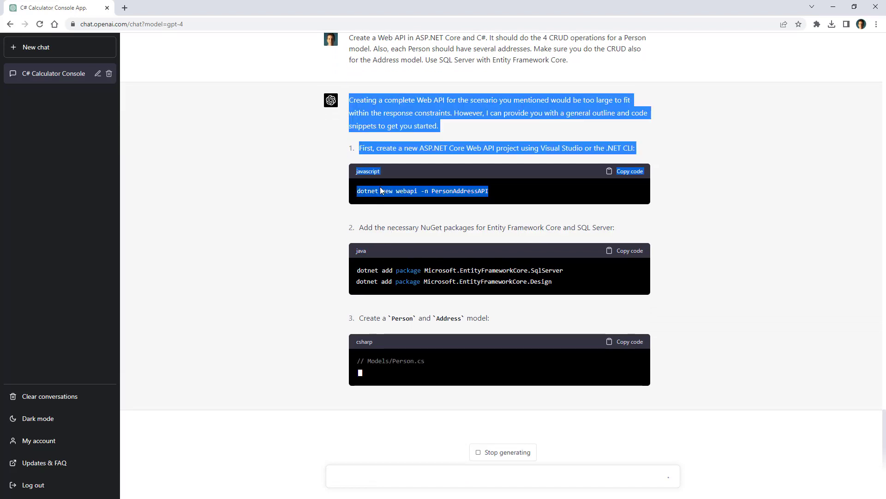
{"action": "left_click", "coordinate": [439, 209]}
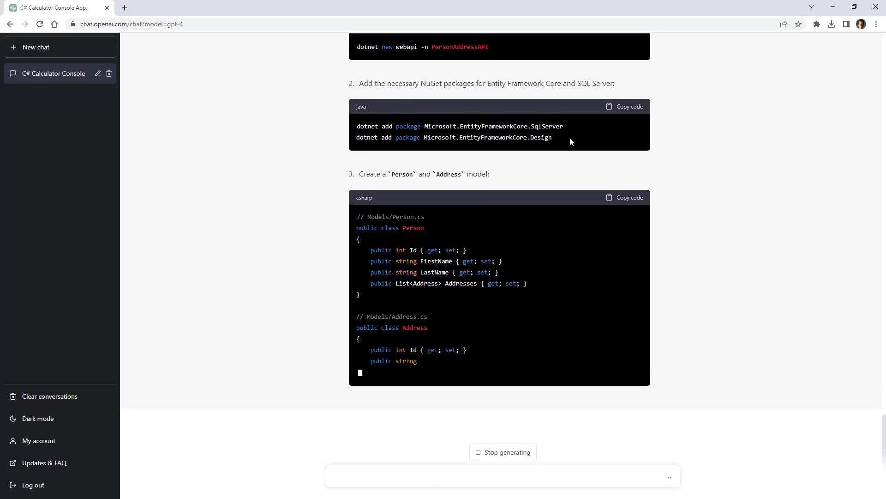
{"action": "left_click_drag", "start_coordinate": [408, 114], "coordinate": [562, 123]}
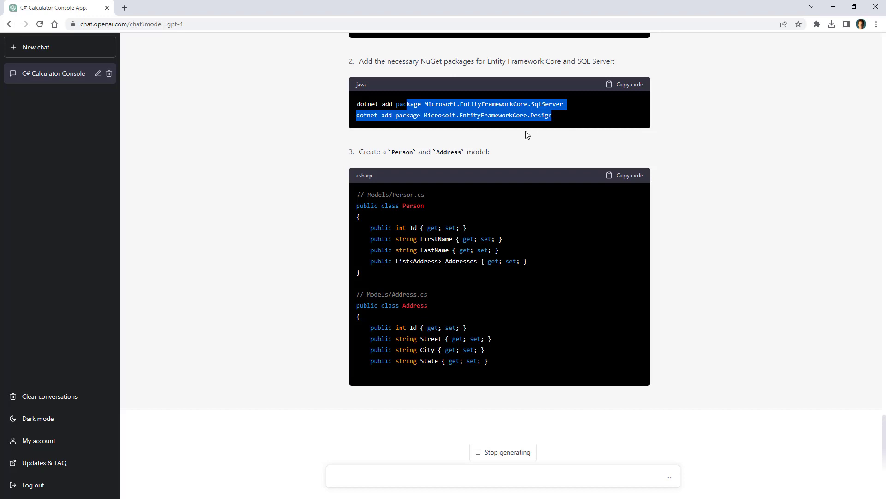
{"action": "left_click", "coordinate": [506, 129]}
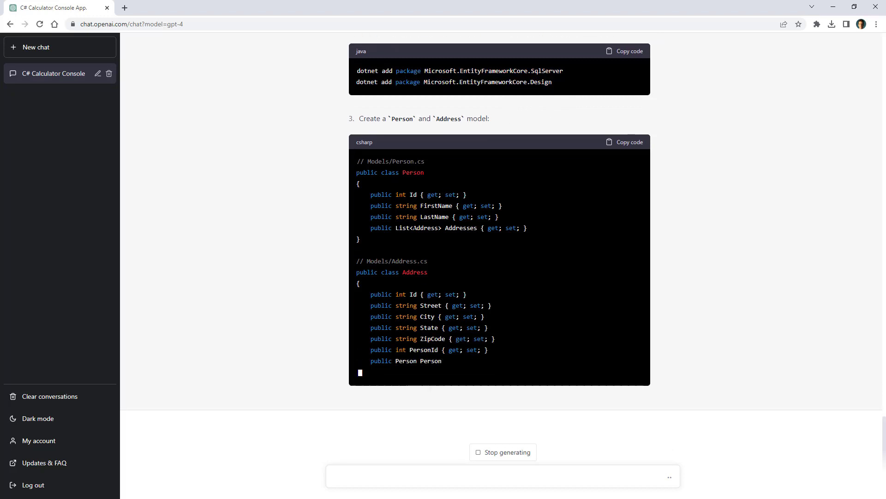
{"action": "left_click_drag", "start_coordinate": [392, 227], "coordinate": [520, 227]}
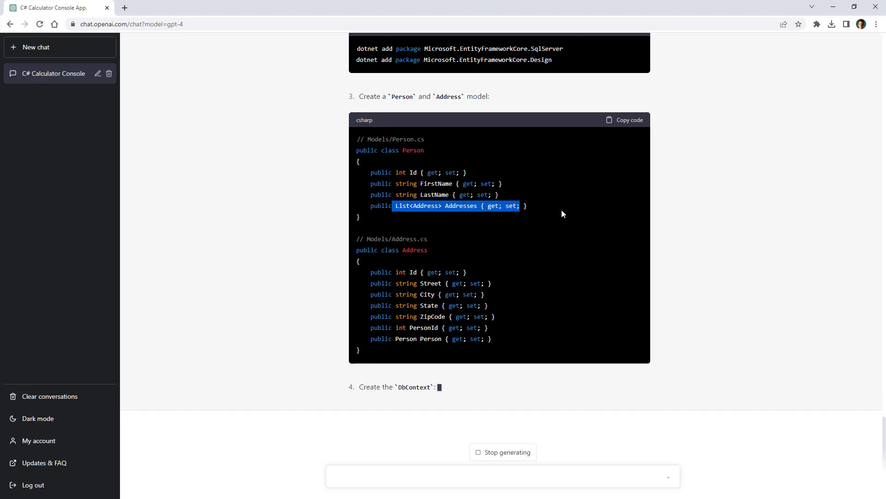
{"action": "left_click", "coordinate": [422, 187]}
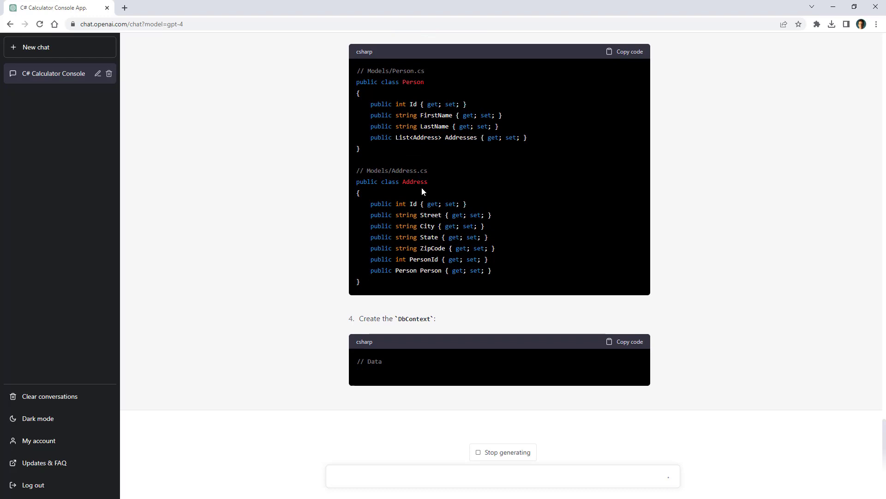
- Highlight the PersonId foreign key, the Person navigation property and the Addresses list type
{"action": "left_click_drag", "start_coordinate": [365, 237], "coordinate": [404, 215]}
{"action": "double_click", "coordinate": [424, 214]}
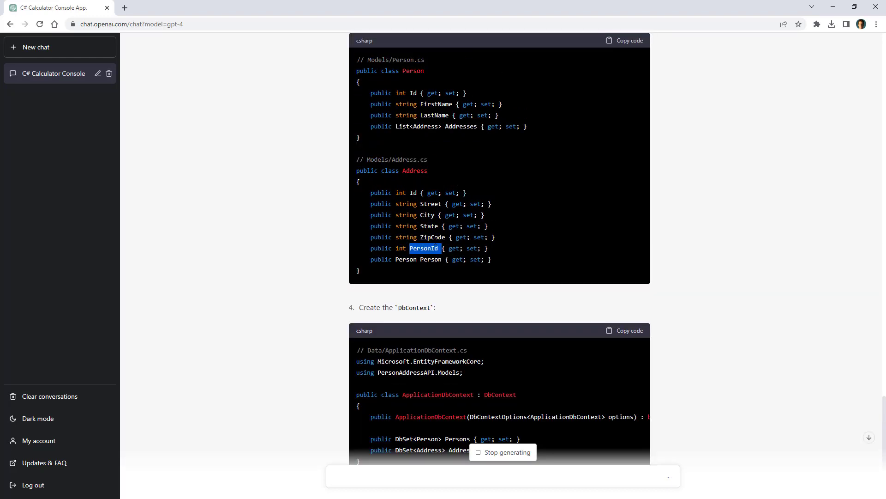
{"action": "double_click", "coordinate": [431, 259]}
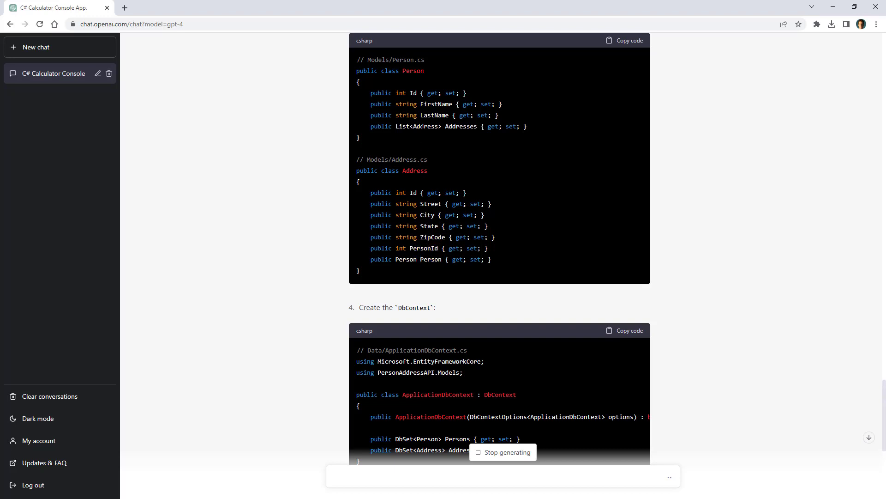
{"action": "double_click", "coordinate": [425, 126]}
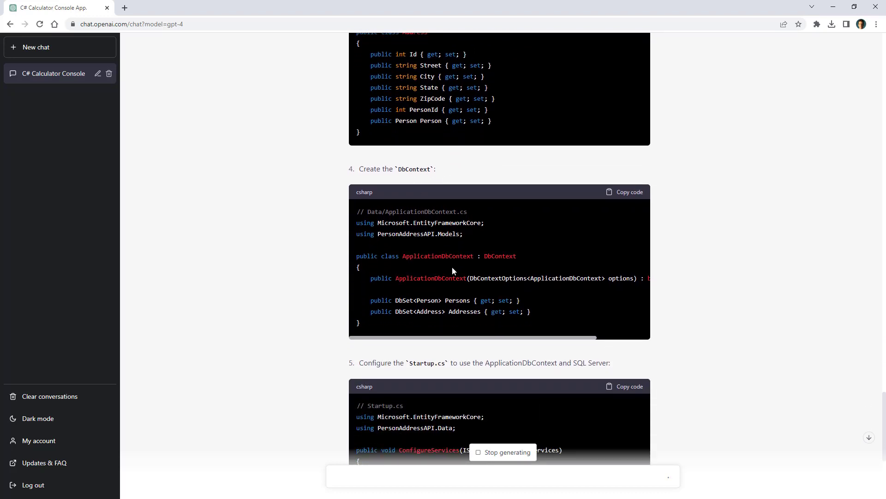
- Review the ApplicationDbContext declaration and its DbContextOptions constructor parameter
{"action": "double_click", "coordinate": [498, 255]}
{"action": "left_click_drag", "start_coordinate": [497, 337], "coordinate": [552, 342]}
{"action": "double_click", "coordinate": [444, 277]}
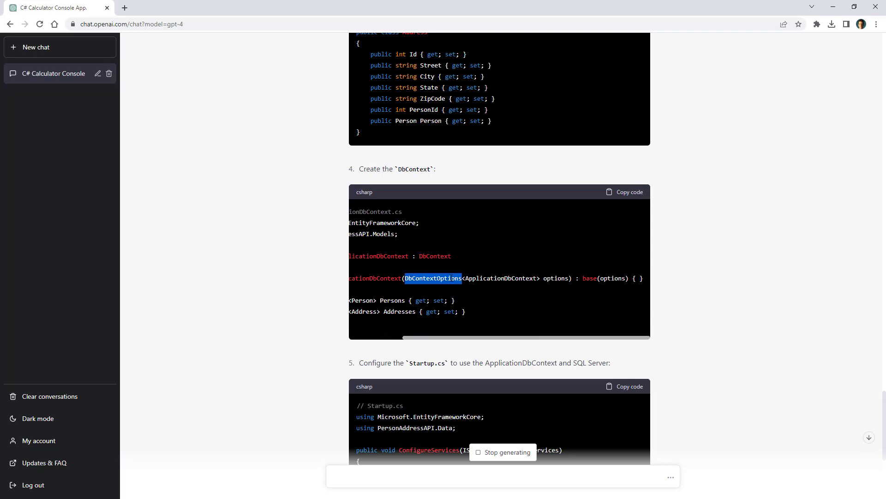
{"action": "left_click_drag", "start_coordinate": [478, 340], "coordinate": [387, 340]}
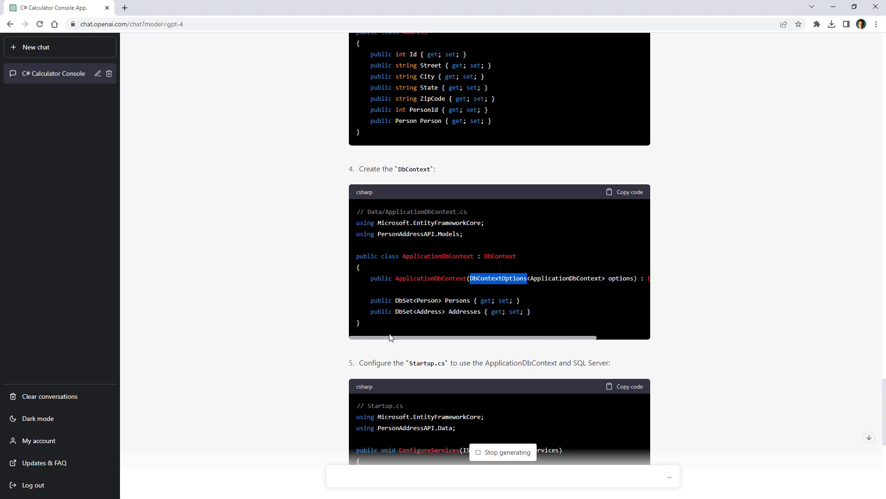
{"action": "scroll", "coordinate": [390, 337], "scroll_direction": "down", "scroll_amount": 2}
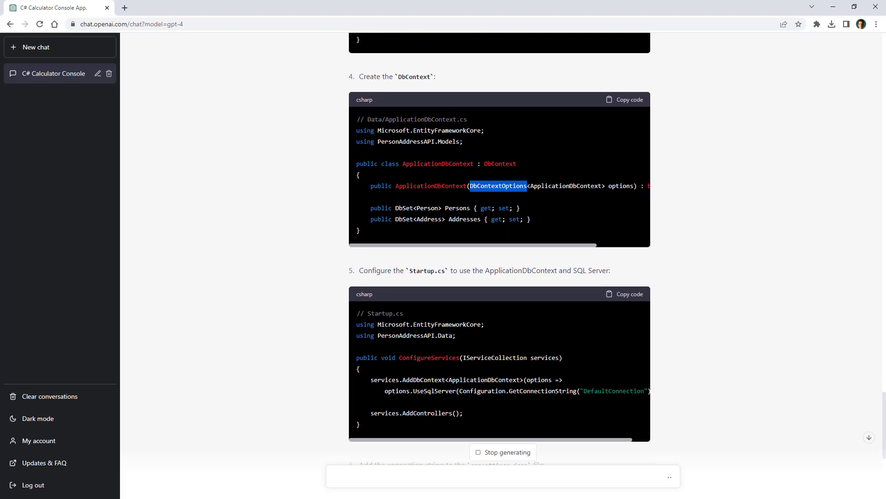
- Review the Startup AddDbContext call registering ApplicationDbContext
{"action": "double_click", "coordinate": [422, 271]}
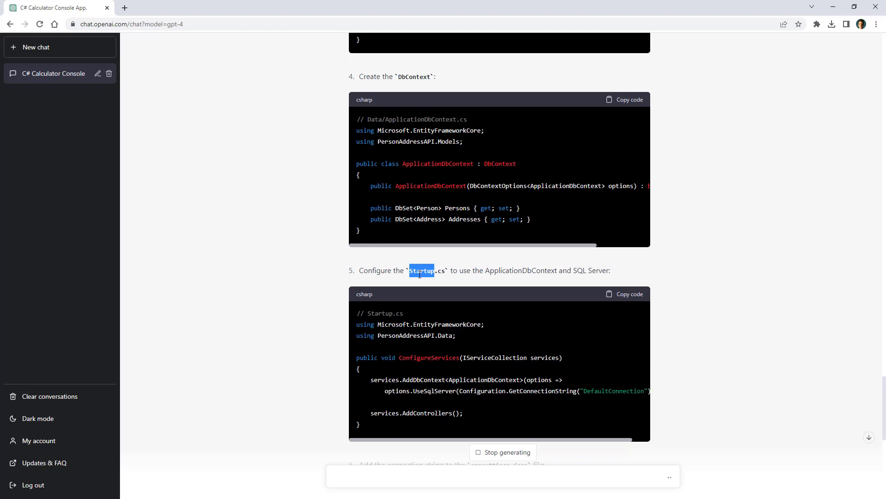
{"action": "scroll", "coordinate": [417, 308], "scroll_direction": "down", "scroll_amount": 1}
{"action": "scroll", "coordinate": [471, 309], "scroll_direction": "down", "scroll_amount": 1}
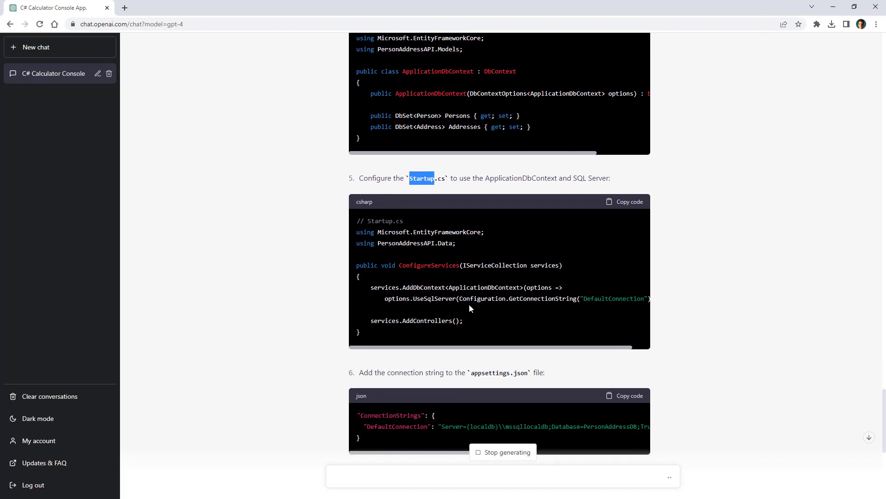
{"action": "double_click", "coordinate": [485, 288]}
{"action": "double_click", "coordinate": [422, 287]}
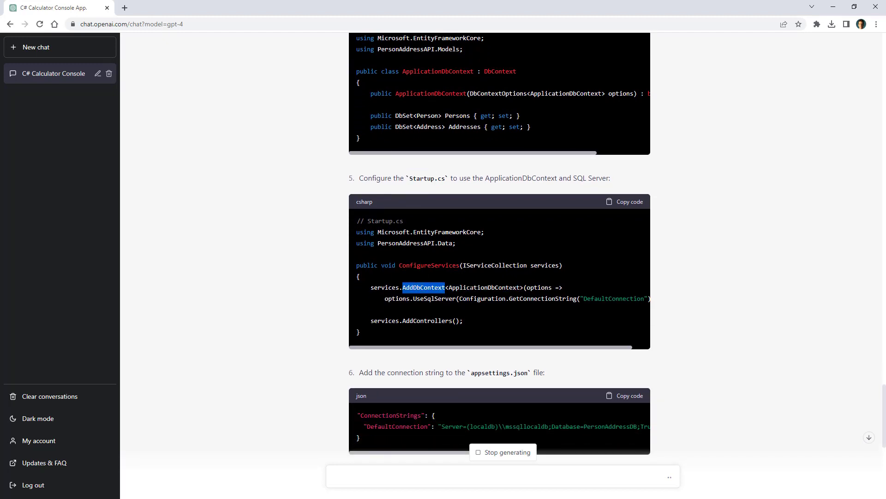
{"action": "double_click", "coordinate": [473, 288]}
{"action": "left_click", "coordinate": [486, 354]}
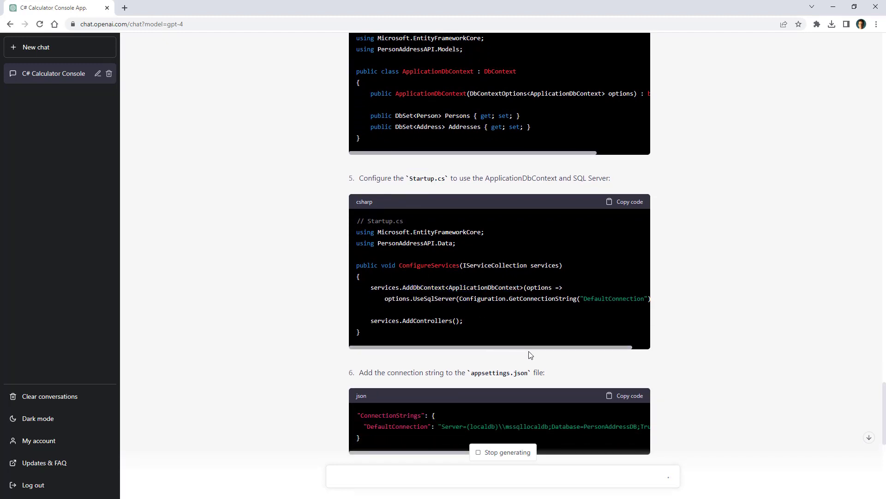
- Review the appsettings.json connection string, the InitialCreate migration and the database update command
{"action": "left_click_drag", "start_coordinate": [602, 296], "coordinate": [602, 293]}
{"action": "scroll", "coordinate": [542, 305], "scroll_direction": "down", "scroll_amount": 2}
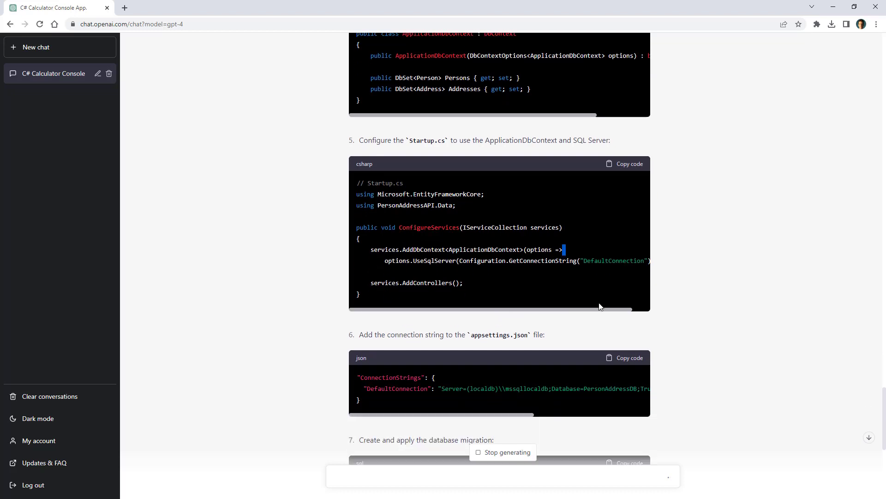
{"action": "double_click", "coordinate": [487, 280]}
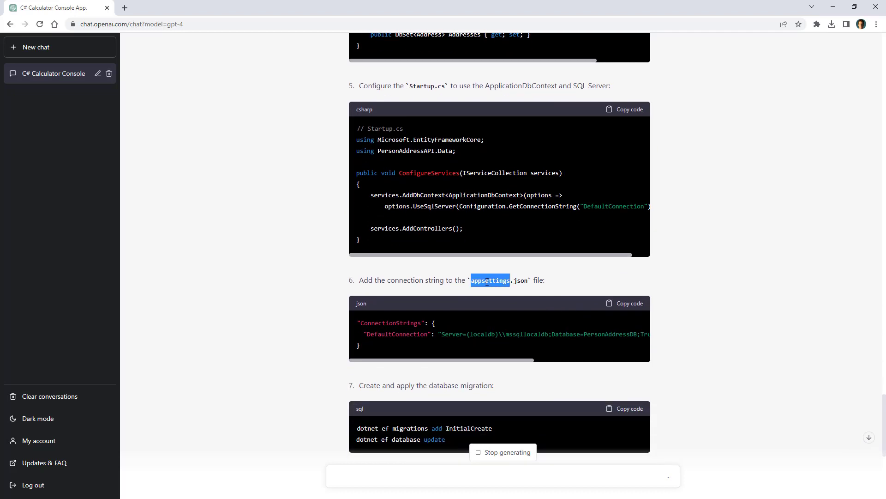
{"action": "left_click", "coordinate": [500, 360]}
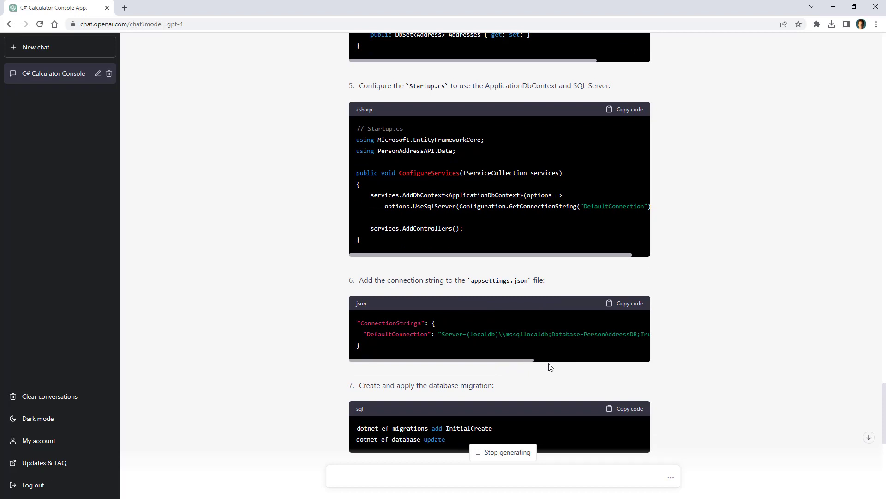
{"action": "scroll", "coordinate": [534, 365], "scroll_direction": "right", "scroll_amount": 3}
{"action": "scroll", "coordinate": [497, 368], "scroll_direction": "left", "scroll_amount": 5}
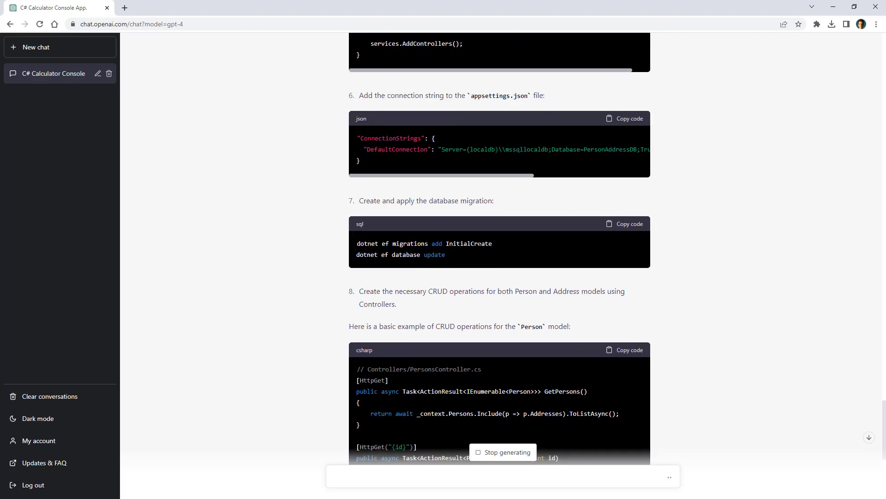
{"action": "double_click", "coordinate": [469, 244]}
{"action": "double_click", "coordinate": [435, 254]}
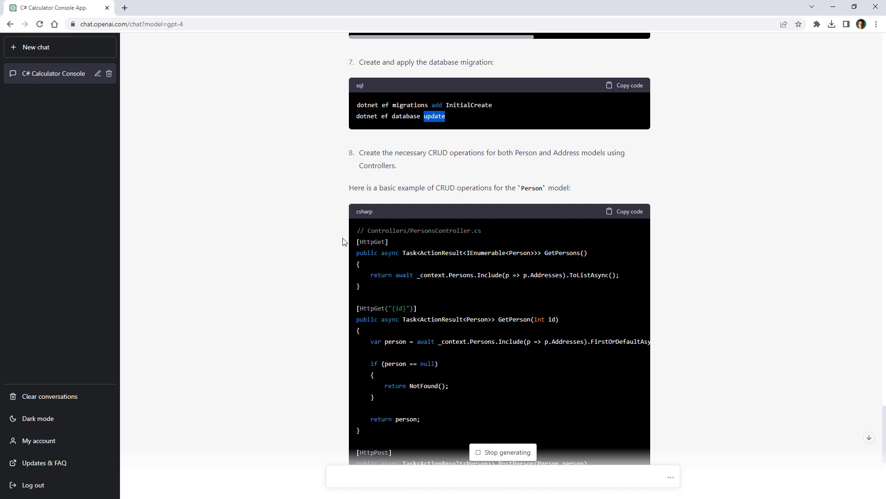
{"action": "double_click", "coordinate": [443, 230]}
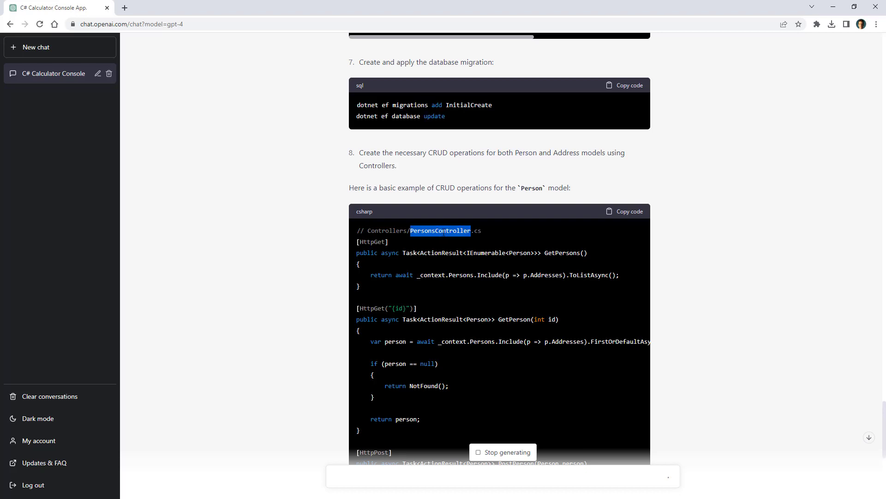
{"action": "double_click", "coordinate": [554, 160]}
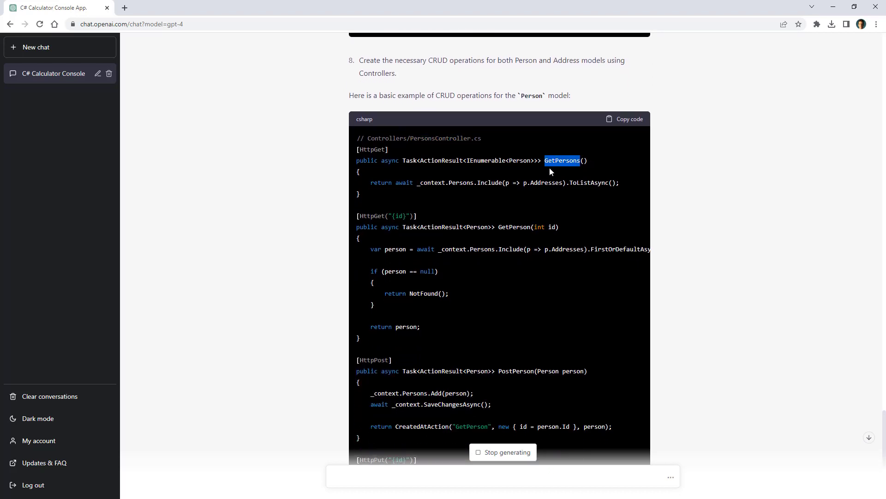
{"action": "left_click_drag", "start_coordinate": [477, 182], "coordinate": [566, 183]}
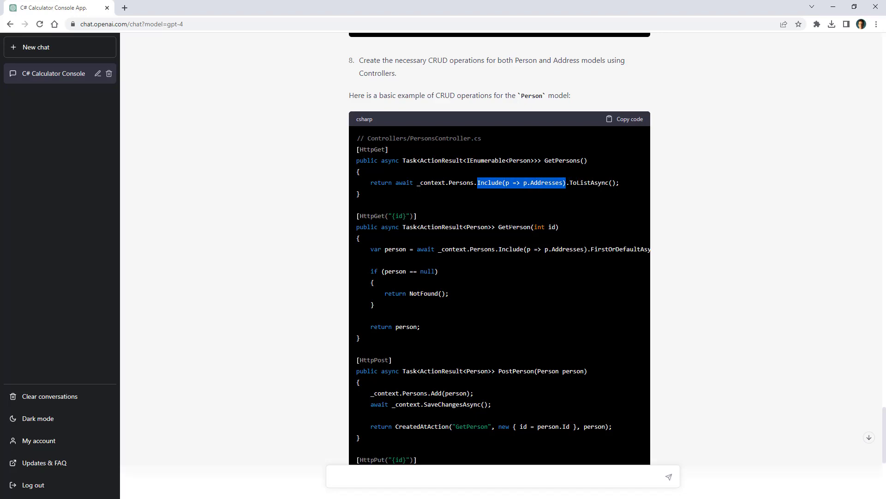
{"action": "double_click", "coordinate": [512, 226]}
{"action": "double_click", "coordinate": [544, 226]}
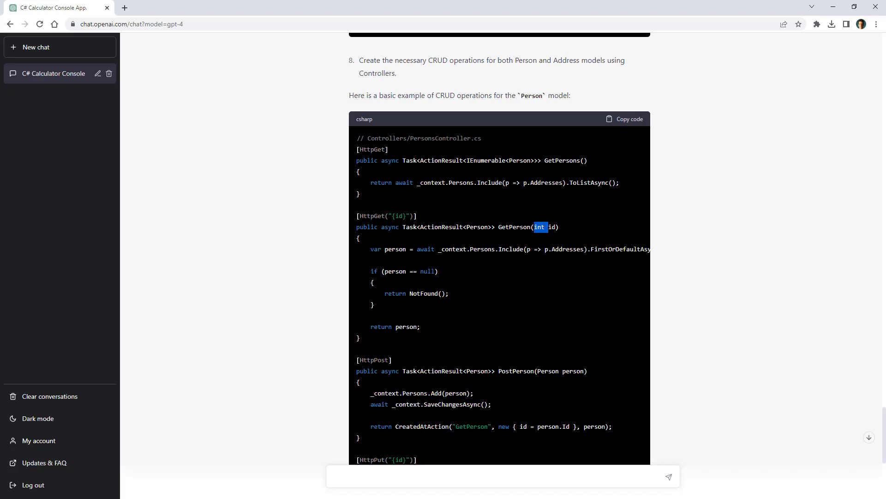
{"action": "left_click_drag", "start_coordinate": [370, 271], "coordinate": [441, 298]}
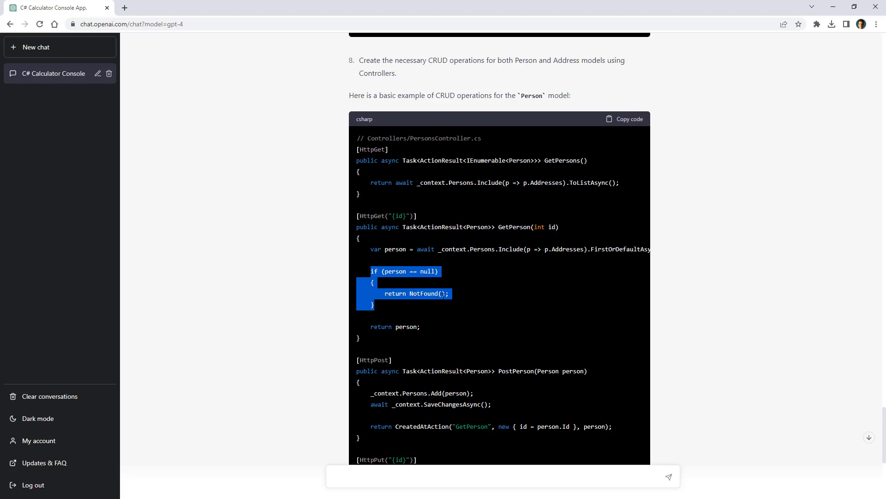
{"action": "scroll", "coordinate": [443, 295], "scroll_direction": "down", "scroll_amount": 2}
{"action": "left_click", "coordinate": [412, 247]}
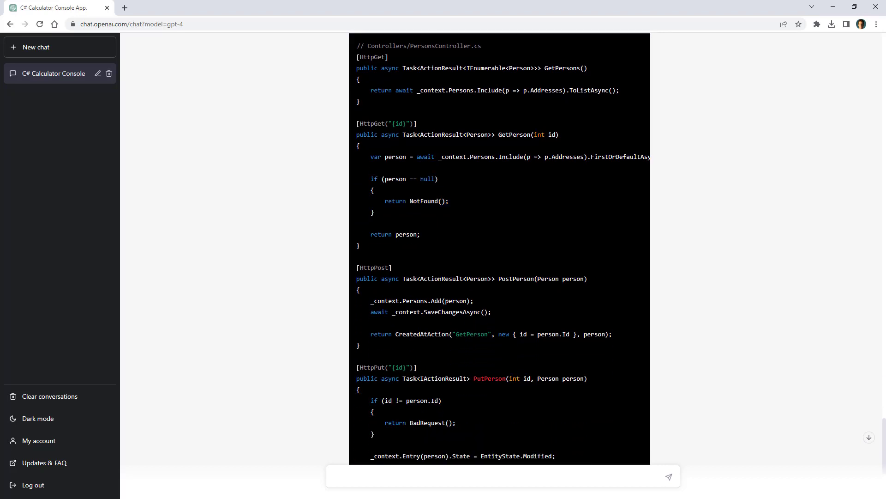
{"action": "double_click", "coordinate": [408, 234]}
{"action": "scroll", "coordinate": [500, 246], "scroll_direction": "down", "scroll_amount": 1}
{"action": "double_click", "coordinate": [516, 233]}
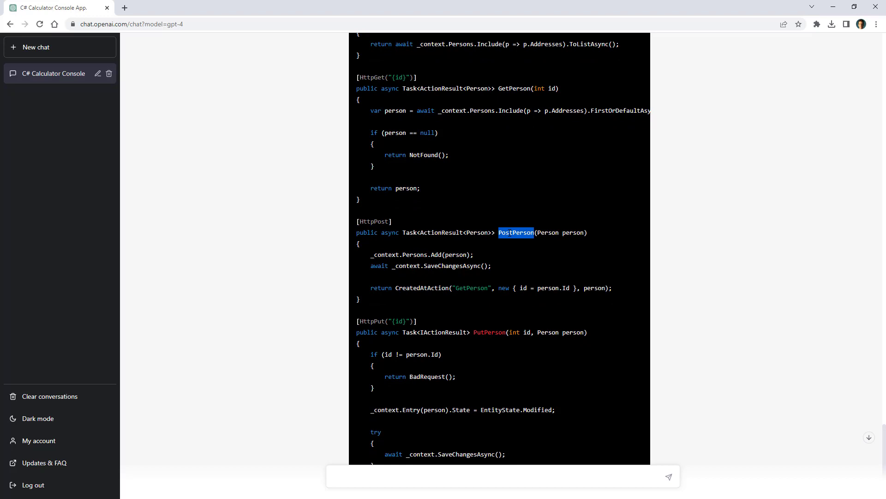
{"action": "left_click_drag", "start_coordinate": [363, 266], "coordinate": [482, 268]}
{"action": "left_click", "coordinate": [451, 265]}
{"action": "double_click", "coordinate": [391, 232]}
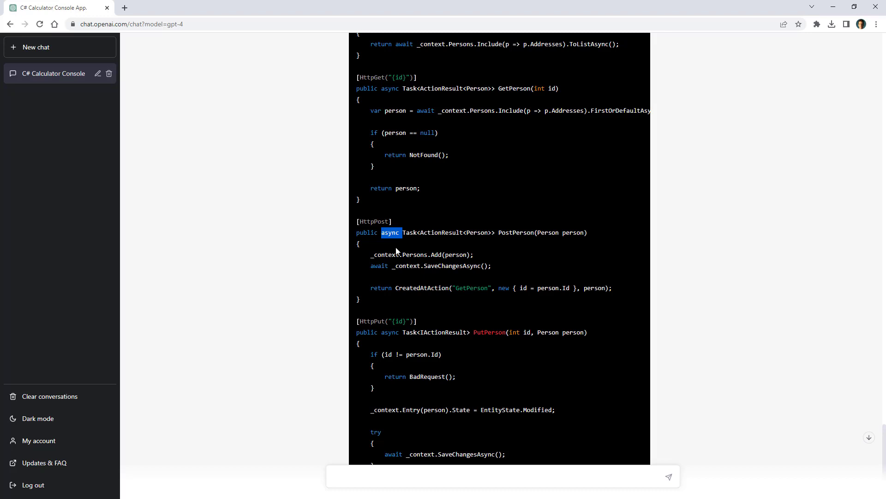
{"action": "scroll", "coordinate": [396, 251], "scroll_direction": "down", "scroll_amount": 3}
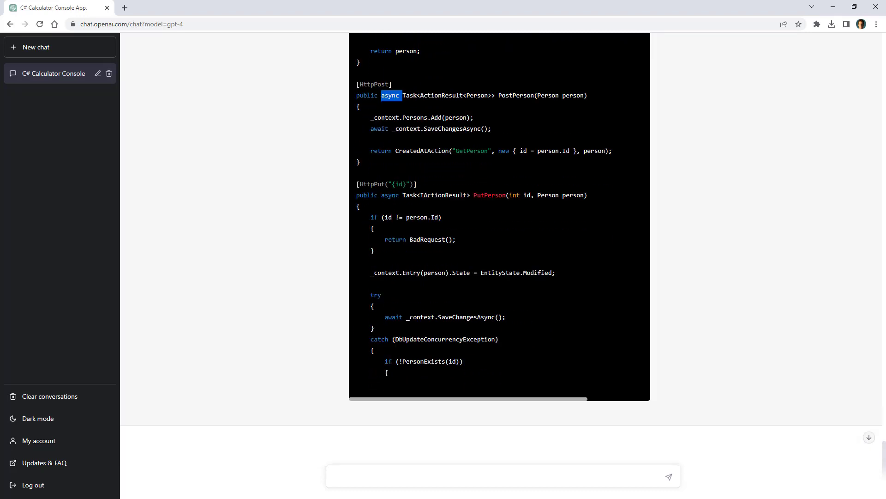
{"action": "double_click", "coordinate": [489, 194]}
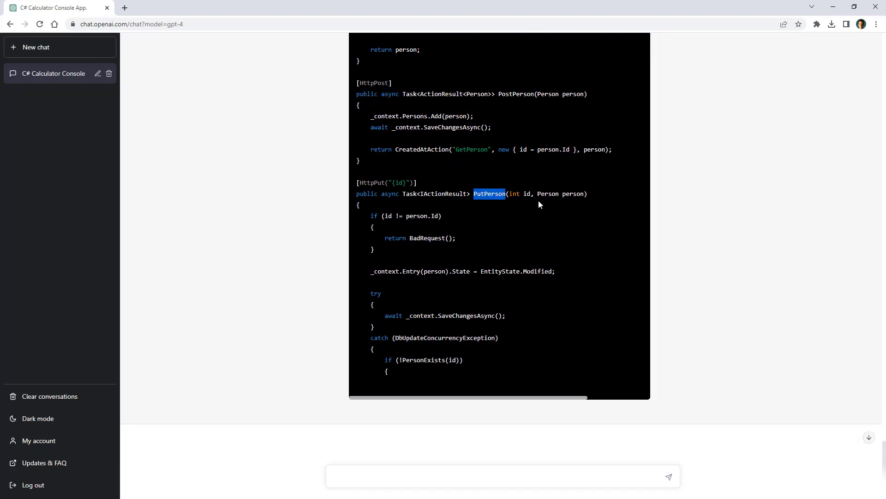
{"action": "left_click_drag", "start_coordinate": [377, 231], "coordinate": [437, 324]}
{"action": "scroll", "coordinate": [437, 333], "scroll_direction": "down", "scroll_amount": 1}
{"action": "double_click", "coordinate": [437, 323]}
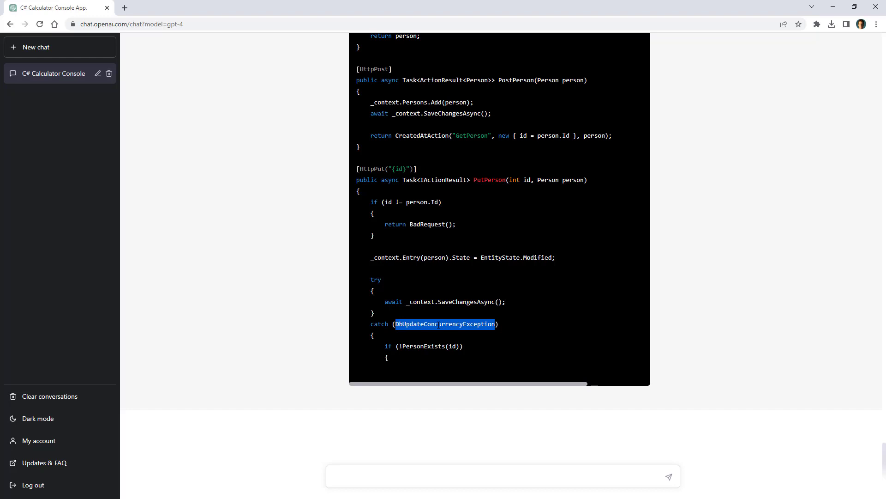
{"action": "left_click", "coordinate": [424, 389]}
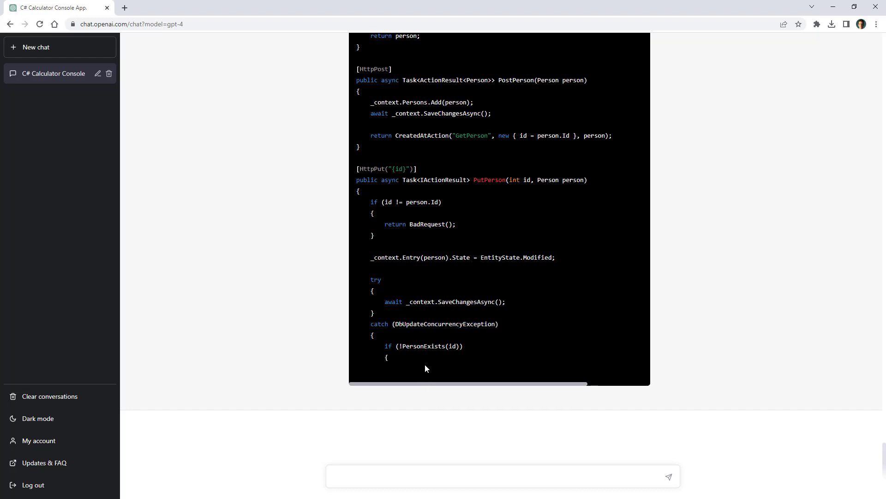
- Send 'continue' so GPT-4 resumes the Web API answer
{"action": "left_click", "coordinate": [428, 475]}
{"action": "type", "text": "continue"}
{"action": "key", "text": "Return"}
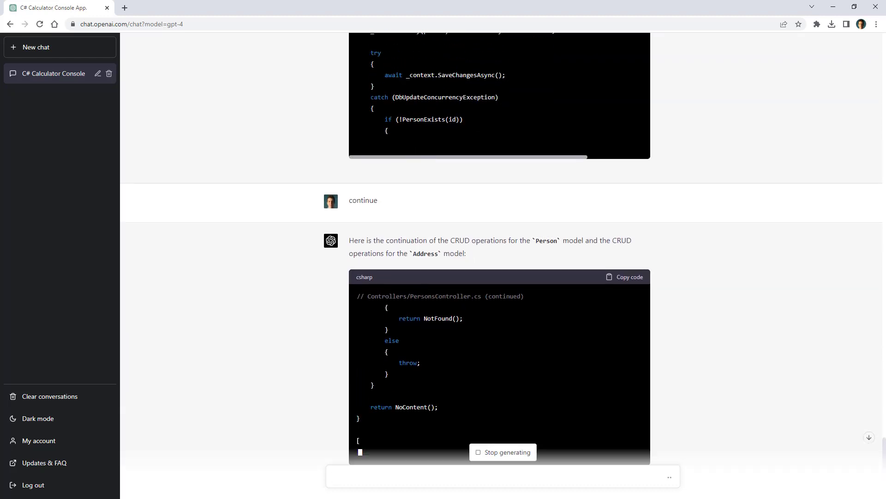
- Review the continued PersonsController code, including the PersonExists check and the DeletePerson method with FindAsync
{"action": "left_click_drag", "start_coordinate": [386, 119], "coordinate": [400, 129]}
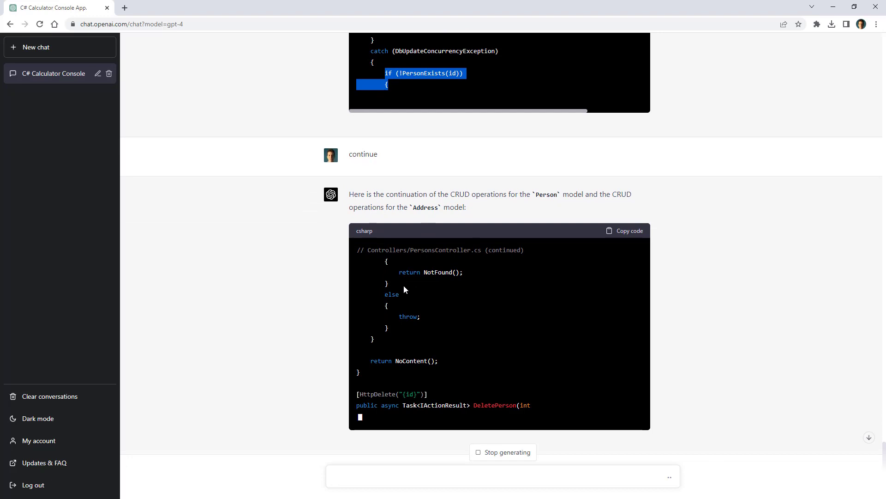
{"action": "double_click", "coordinate": [387, 261]}
{"action": "left_click_drag", "start_coordinate": [387, 262], "coordinate": [446, 366]}
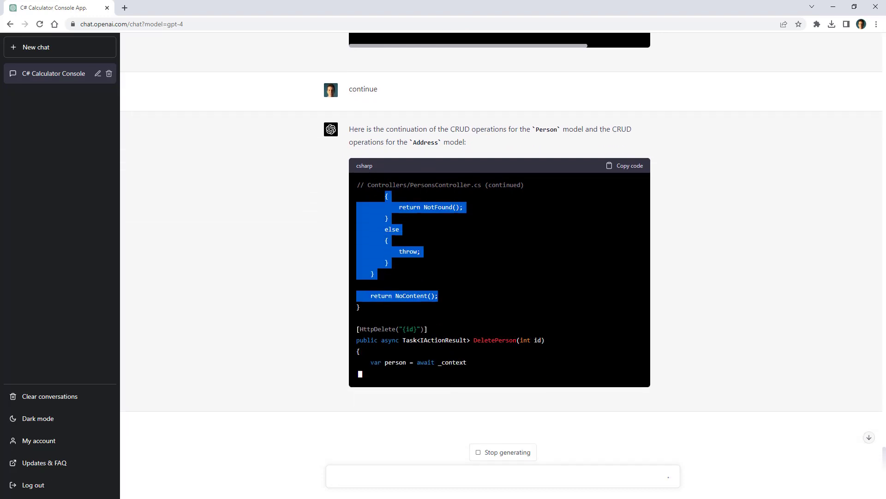
{"action": "left_click", "coordinate": [480, 344]}
{"action": "double_click", "coordinate": [508, 328]}
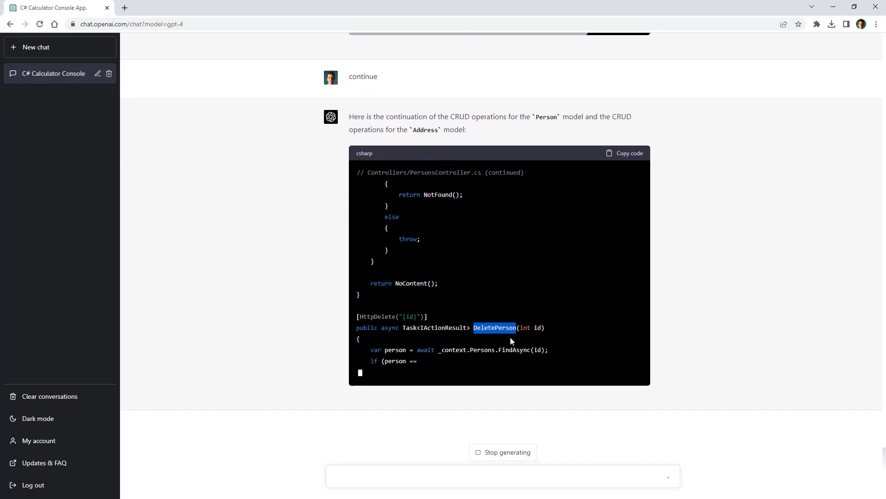
{"action": "left_click", "coordinate": [507, 334]}
{"action": "double_click", "coordinate": [513, 338]}
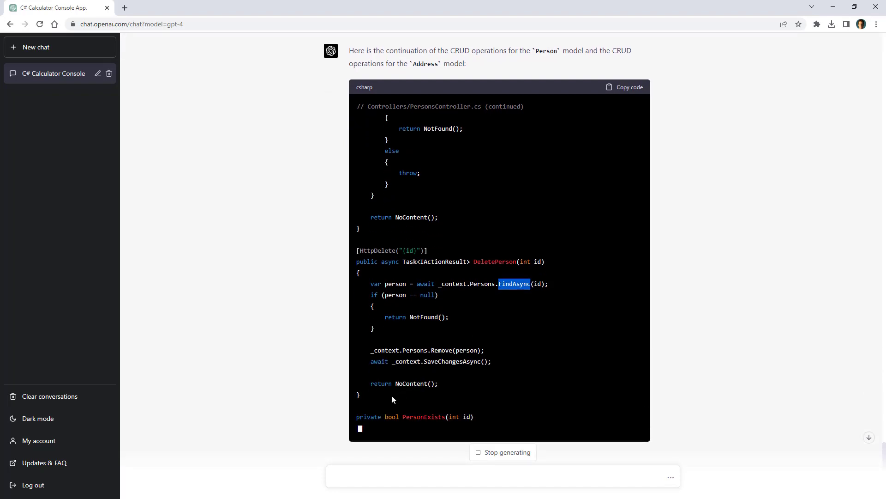
{"action": "left_click", "coordinate": [408, 385]}
{"action": "left_click_drag", "start_coordinate": [375, 398], "coordinate": [349, 260]}
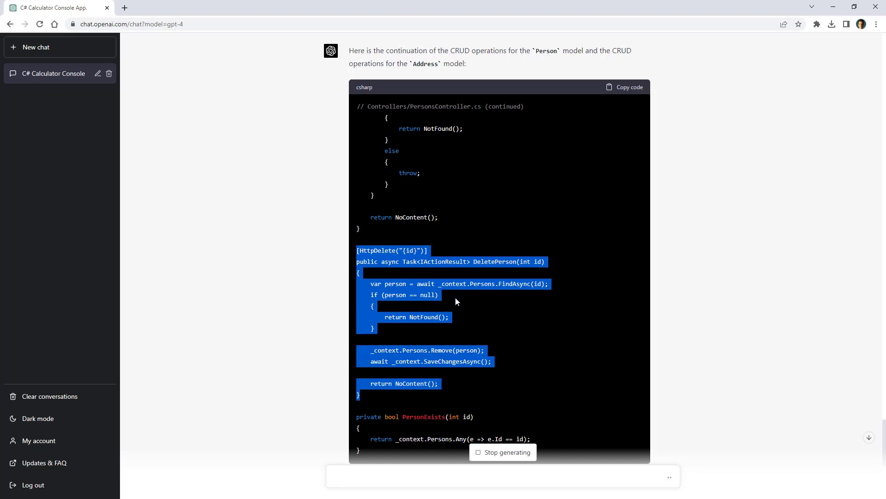
{"action": "left_click", "coordinate": [467, 299]}
- Scroll through the finished AddressesController, checking its file comment and the AddressExists method
{"action": "scroll", "coordinate": [468, 299], "scroll_direction": "down", "scroll_amount": 6}
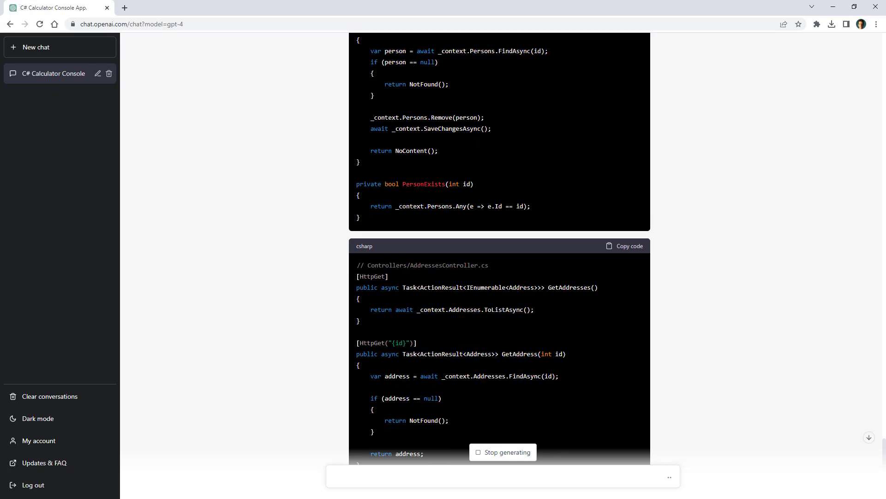
{"action": "double_click", "coordinate": [445, 175]}
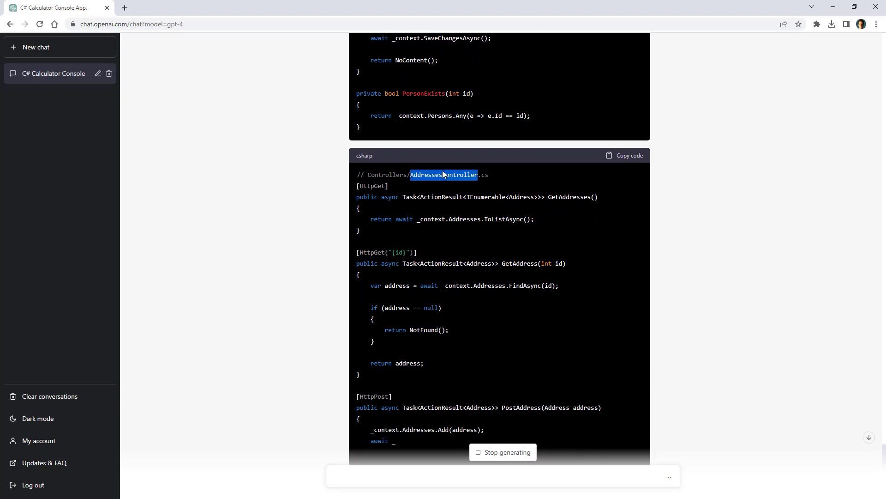
{"action": "scroll", "coordinate": [500, 235], "scroll_direction": "down", "scroll_amount": 2}
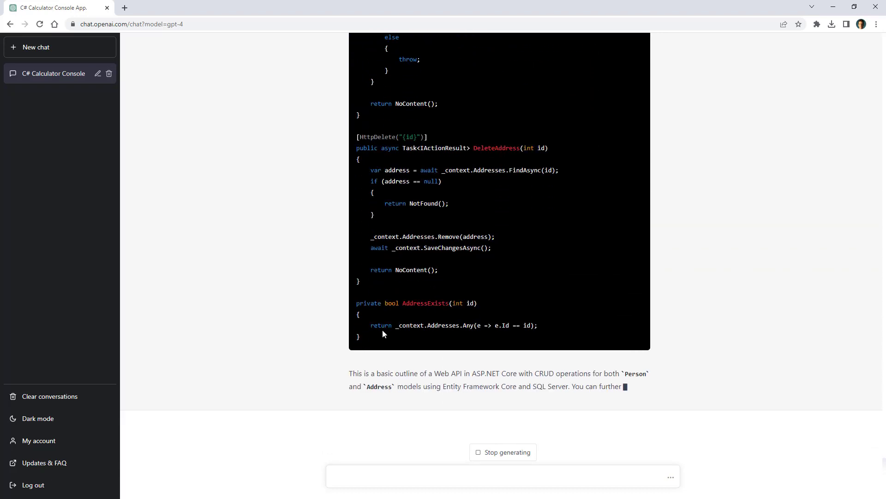
{"action": "left_click_drag", "start_coordinate": [361, 325], "coordinate": [347, 289]}
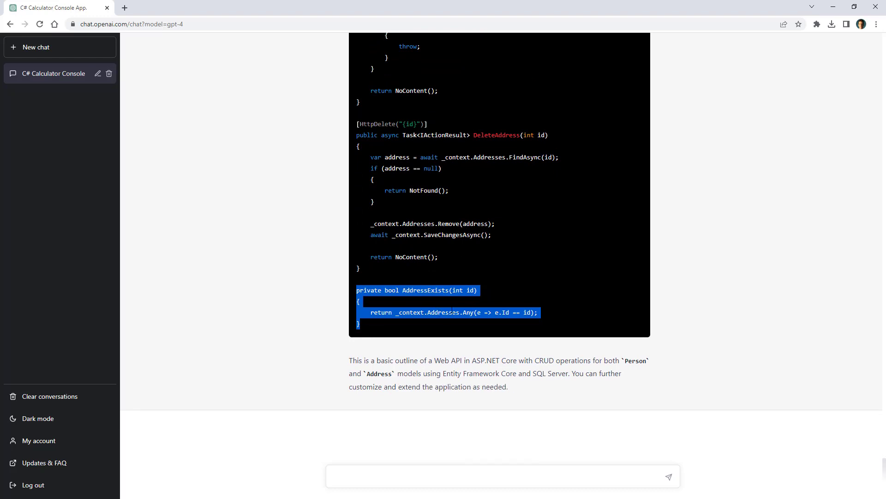
{"action": "left_click", "coordinate": [558, 306]}
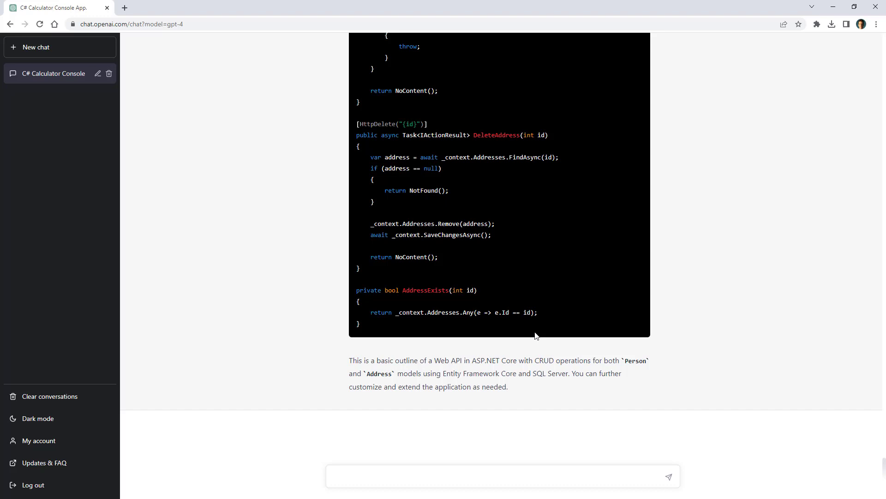
- Send the Azure DevOps YAML request, then review the main trigger, buildConfiguration Release and webAppName variables
{"action": "type", "text": "Write the YAML file for deploying this Web API into an Azure App Service using Azure DevOps"}
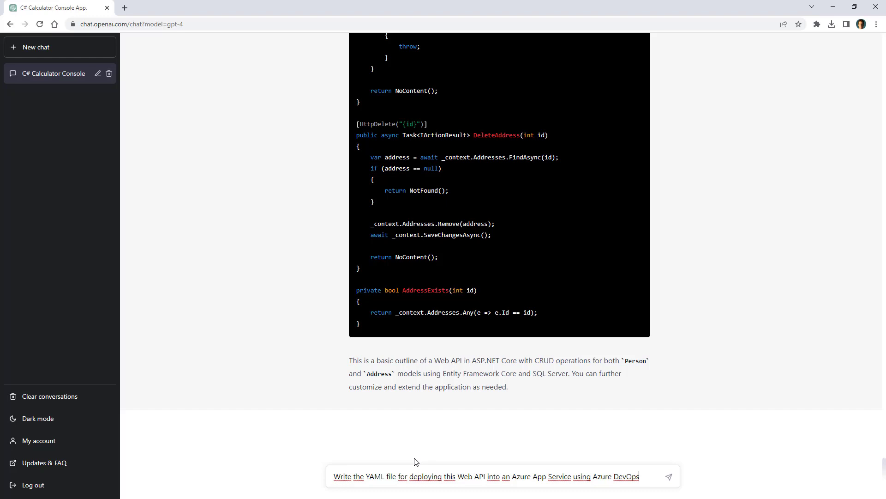
{"action": "key", "text": "Return"}
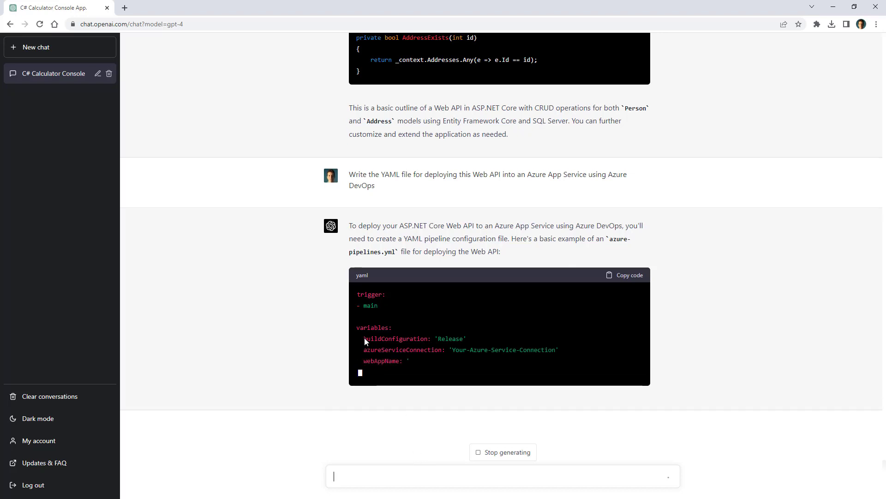
{"action": "left_click_drag", "start_coordinate": [378, 300], "coordinate": [353, 292]}
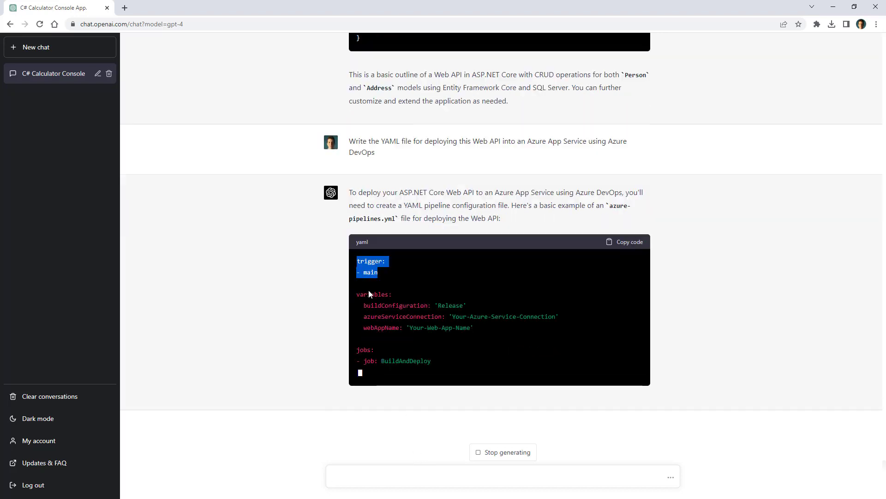
{"action": "double_click", "coordinate": [371, 291]}
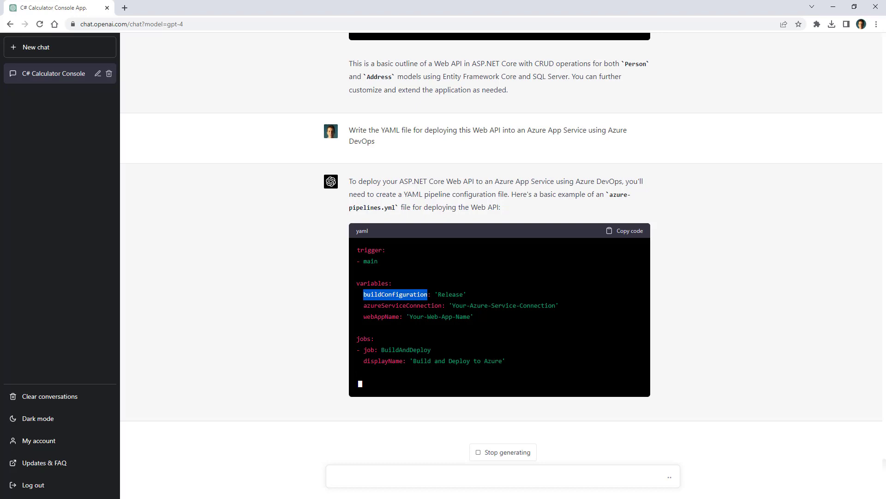
{"action": "double_click", "coordinate": [450, 283]}
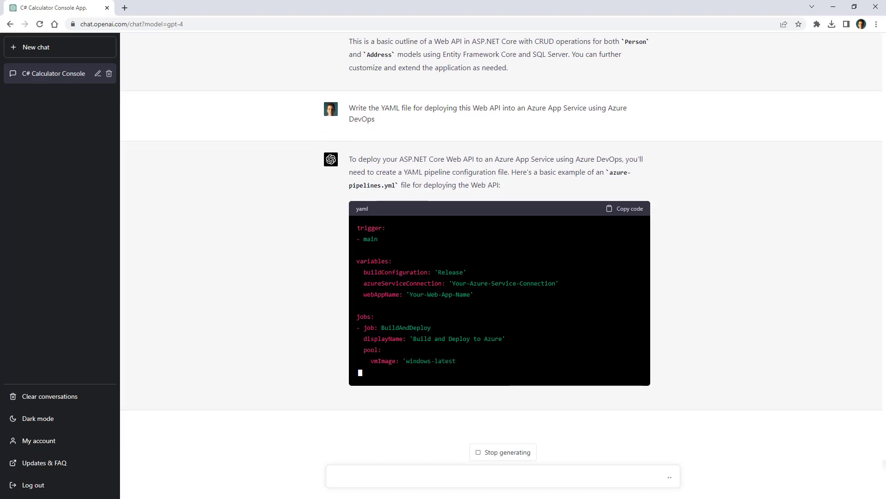
{"action": "double_click", "coordinate": [393, 261]}
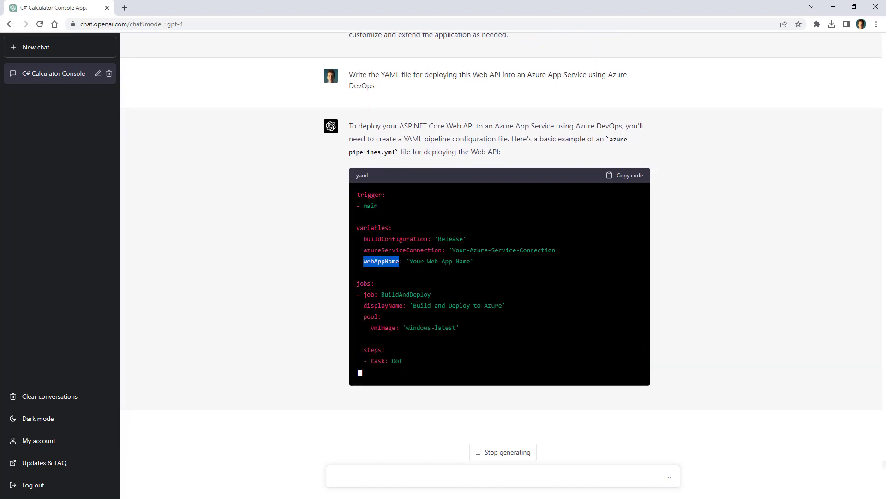
{"action": "left_click", "coordinate": [412, 276]}
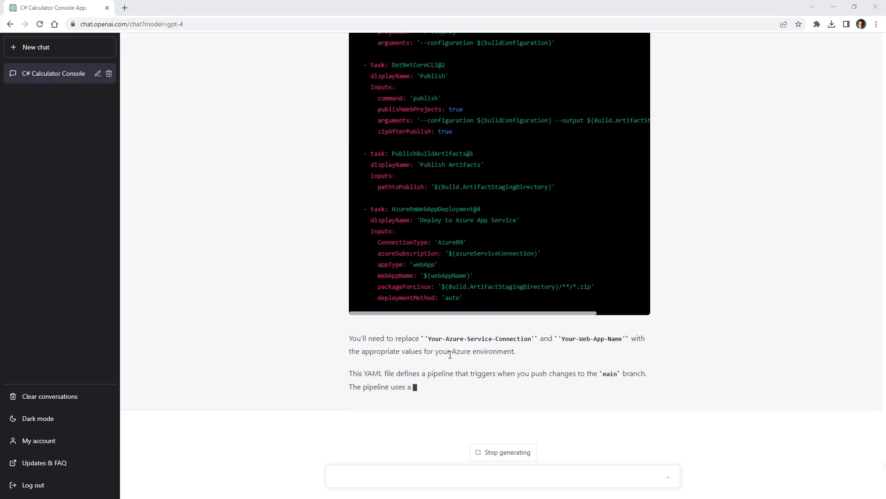
- Scroll through the rest of the streaming azure-pipelines.yml answer
{"action": "scroll", "coordinate": [750, 331], "scroll_direction": "up", "scroll_amount": 8}
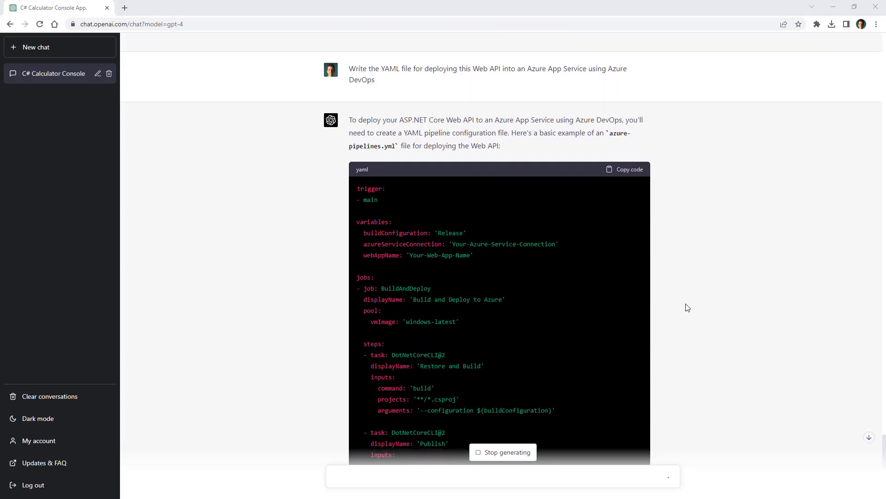
{"action": "scroll", "coordinate": [687, 308], "scroll_direction": "down", "scroll_amount": 7}
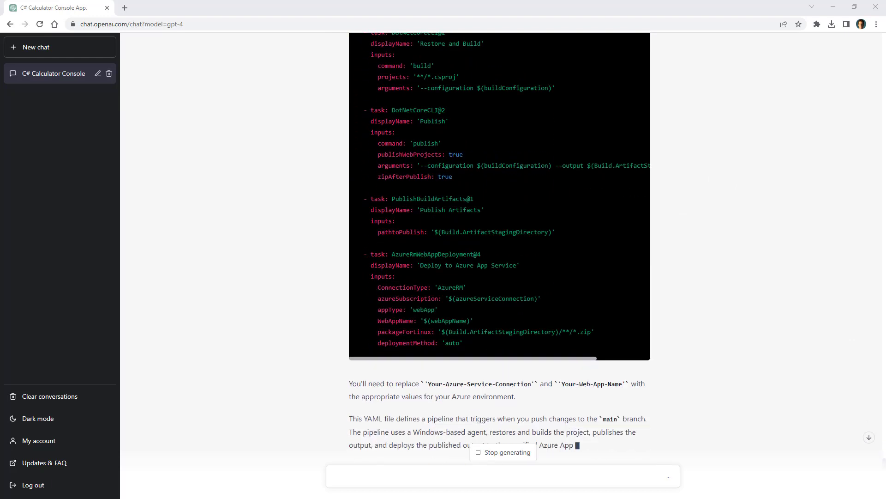
{"action": "scroll", "coordinate": [500, 231], "scroll_direction": "down", "scroll_amount": 1}
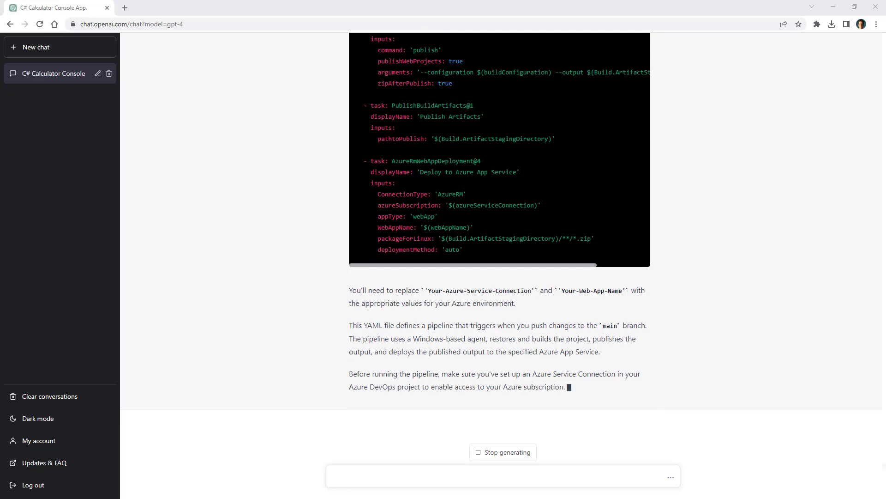
{"action": "scroll", "coordinate": [500, 249], "scroll_direction": "up", "scroll_amount": 5}
{"action": "scroll", "coordinate": [500, 249], "scroll_direction": "down", "scroll_amount": 3}
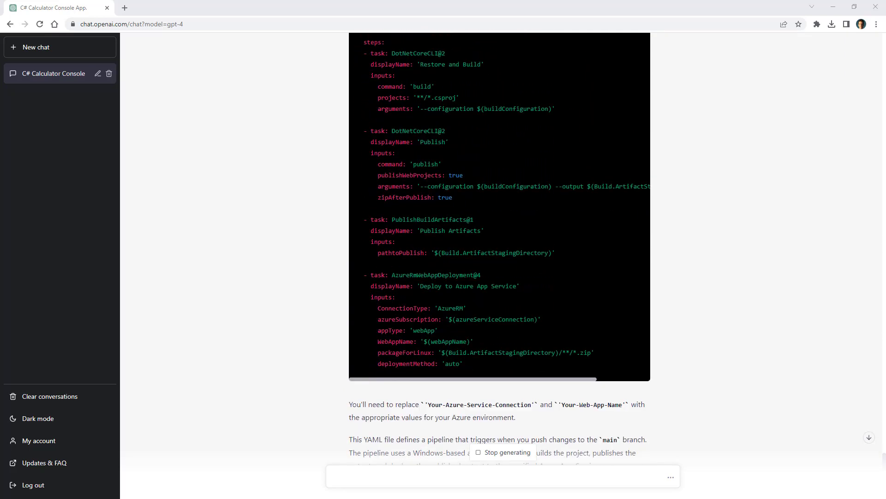
{"action": "scroll", "coordinate": [485, 370], "scroll_direction": "down", "scroll_amount": 4}
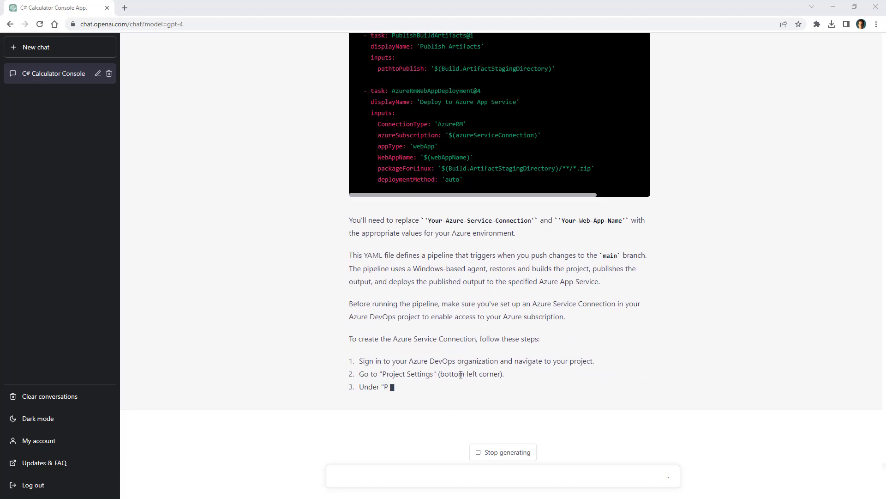
- Stop the pipeline reply, copy the 'Choosing a testing strategy' article URL, and return to ChatGPT
{"action": "left_click", "coordinate": [491, 452]}
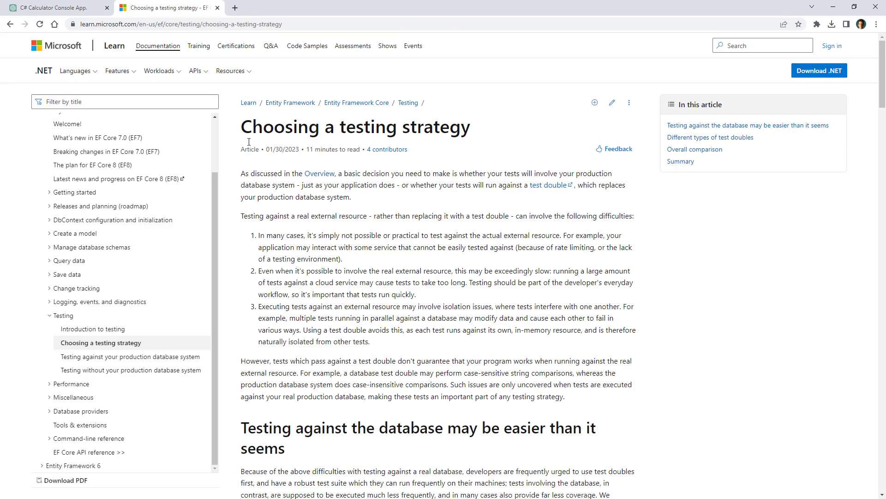
{"action": "scroll", "coordinate": [479, 210], "scroll_direction": "down", "scroll_amount": 1}
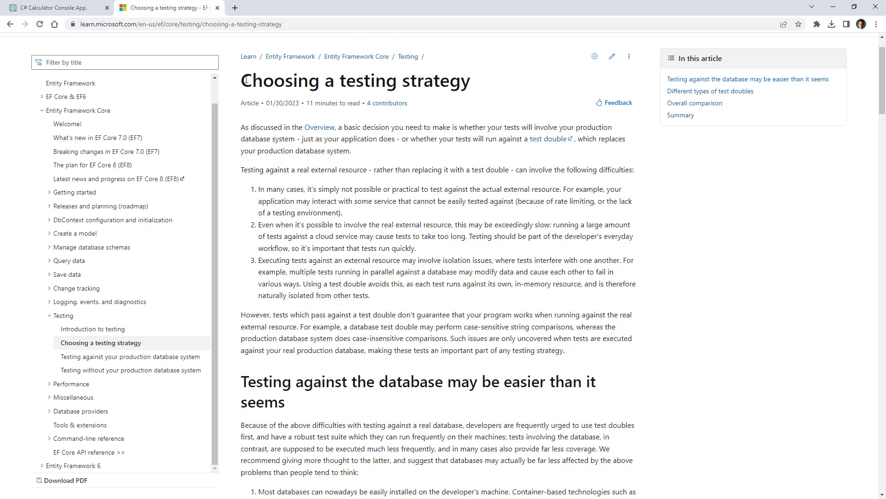
{"action": "left_click_drag", "start_coordinate": [246, 80], "coordinate": [497, 87]}
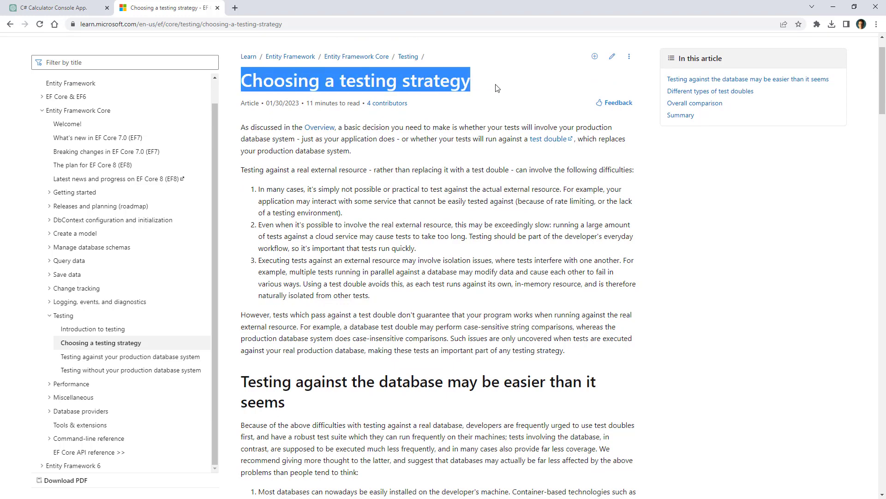
{"action": "left_click", "coordinate": [497, 87]}
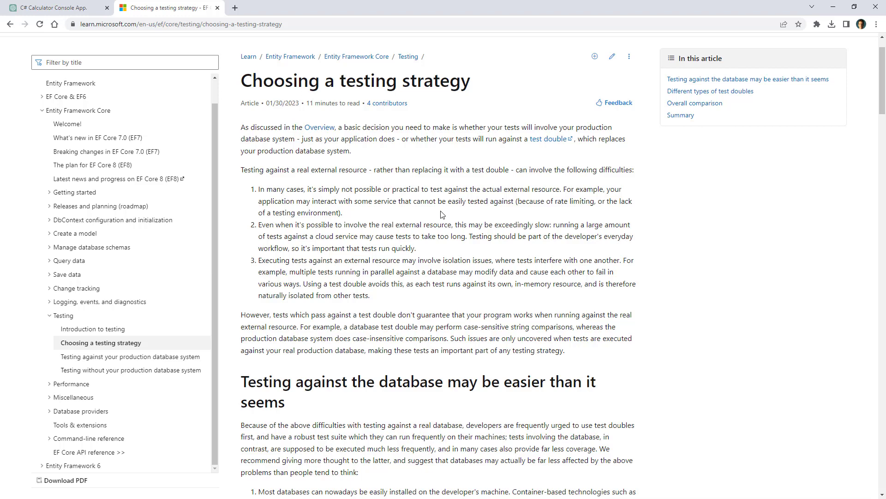
{"action": "left_click", "coordinate": [287, 27]}
{"action": "key", "text": "ctrl+c"}
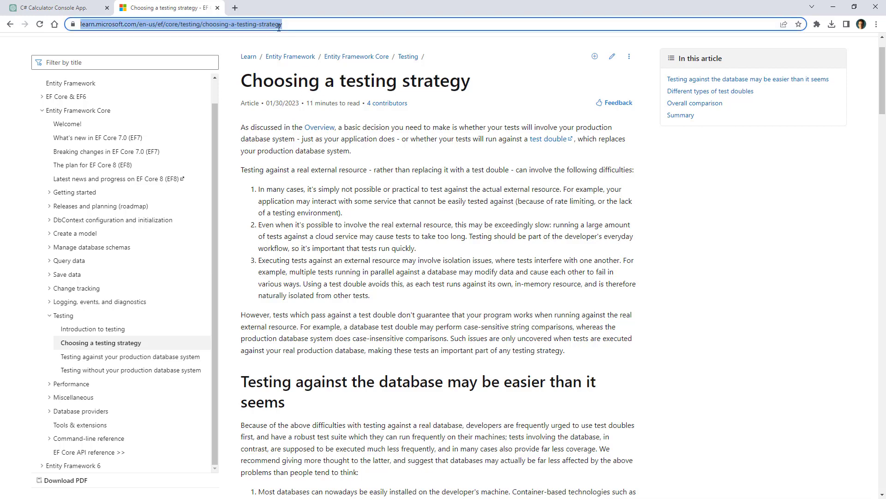
{"action": "key", "text": "ctrl+Tab"}
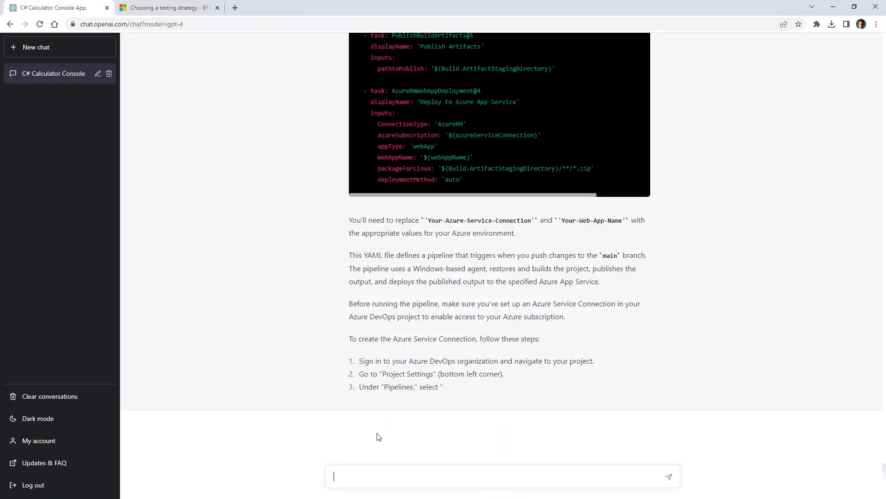
- Send a '[text from: <article URL>]' prompt asking why tests shouldn't use the In-Memory provider
{"action": "type", "text": "[text from:"}
{"action": "key", "text": "ctrl+v"}
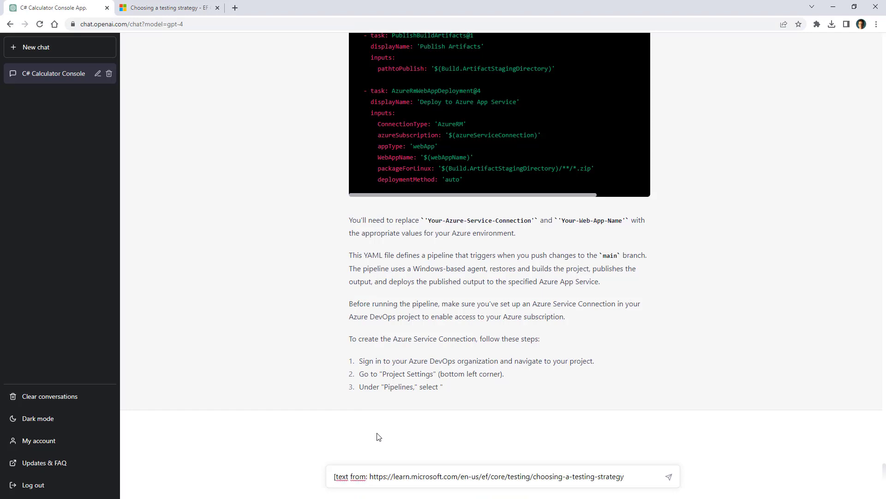
{"action": "type", "text": "]"}
{"action": "key", "text": "shift+Return"}
{"action": "key", "text": "shift+Return"}
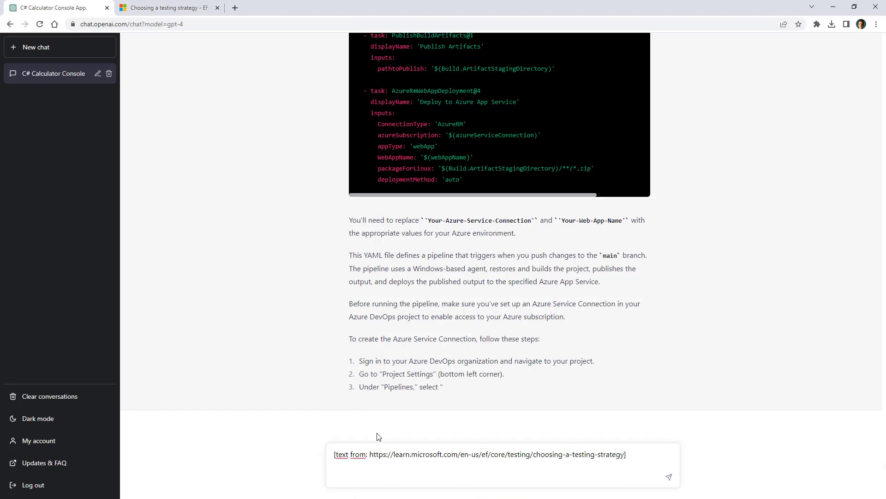
{"action": "type", "text": "Why shouldn't we use the In-Memory provider for testing?"}
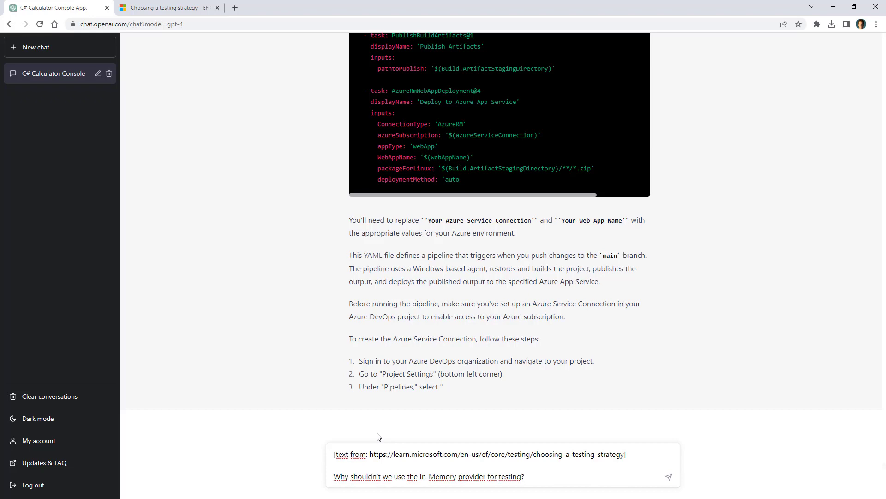
{"action": "key", "text": "Return"}
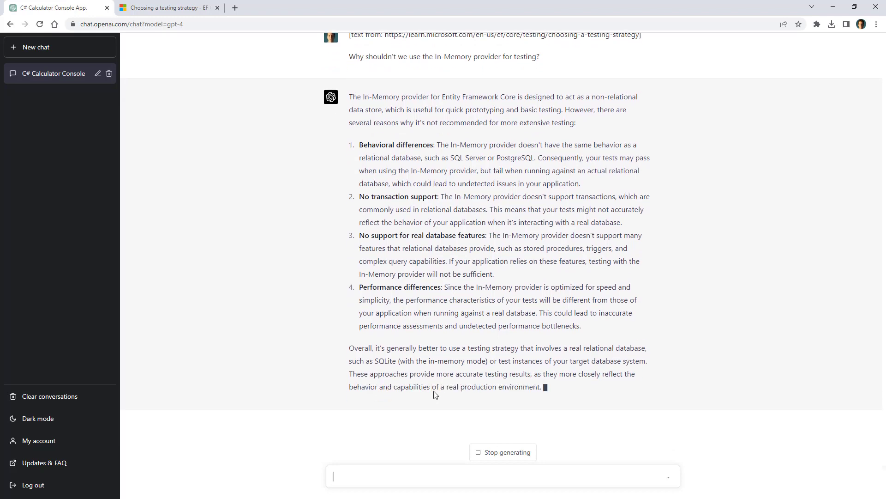
{"action": "scroll", "coordinate": [435, 390], "scroll_direction": "up", "scroll_amount": 3}
{"action": "left_click_drag", "start_coordinate": [547, 196], "coordinate": [646, 176]}
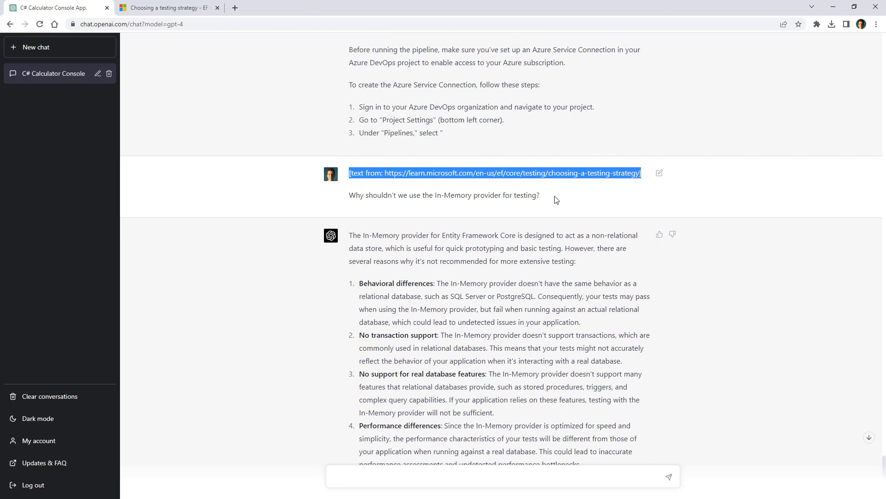
{"action": "left_click_drag", "start_coordinate": [556, 199], "coordinate": [350, 205]}
{"action": "scroll", "coordinate": [414, 245], "scroll_direction": "down", "scroll_amount": 1}
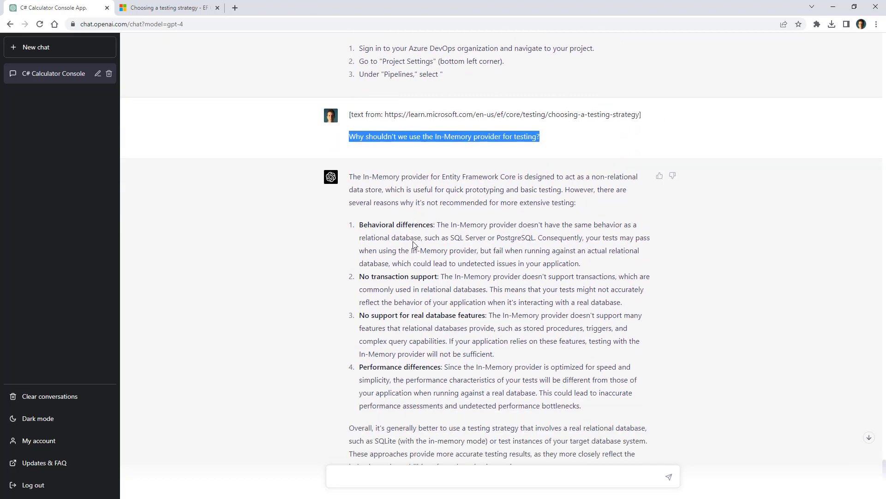
{"action": "scroll", "coordinate": [413, 245], "scroll_direction": "down", "scroll_amount": 1}
{"action": "left_click_drag", "start_coordinate": [358, 144], "coordinate": [580, 437]}
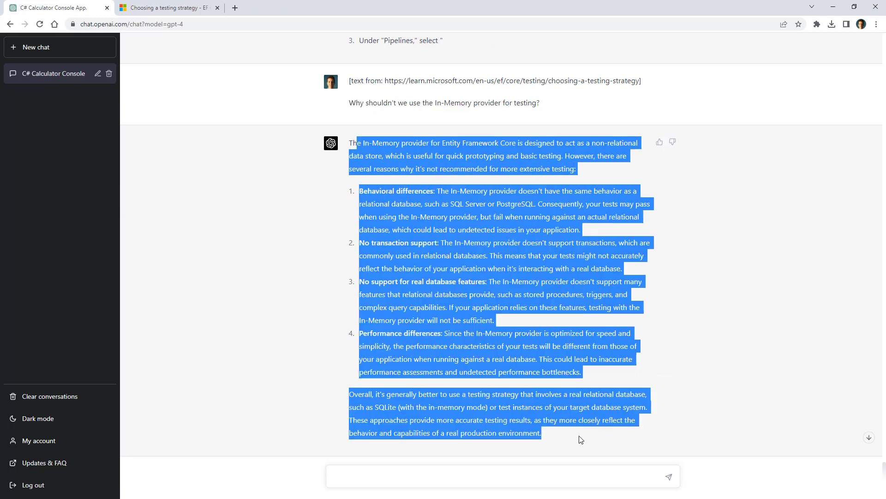
{"action": "left_click", "coordinate": [577, 438]}
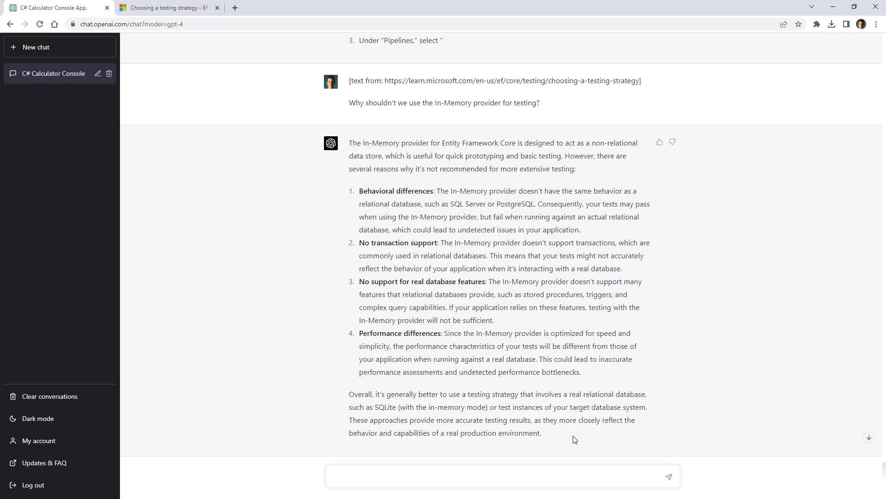
{"action": "scroll", "coordinate": [558, 408], "scroll_direction": "up", "scroll_amount": 12}
{"action": "left_click_drag", "start_coordinate": [502, 276], "coordinate": [414, 95]}
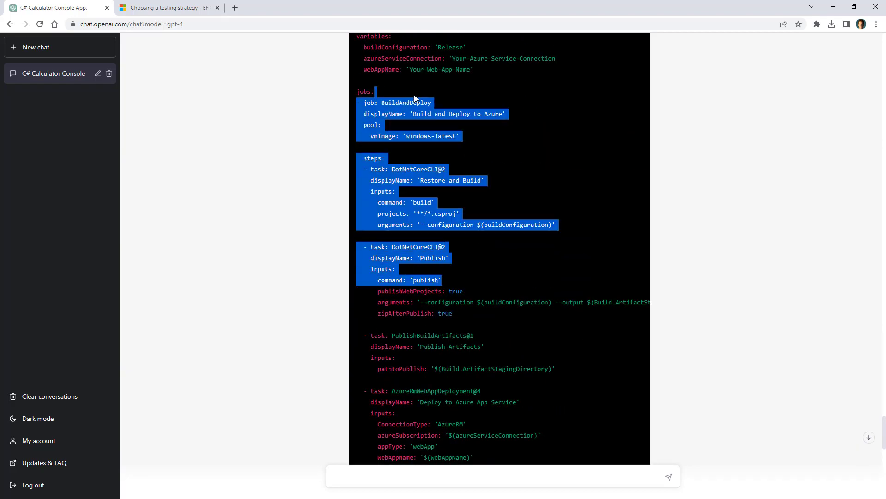
{"action": "scroll", "coordinate": [759, 296], "scroll_direction": "down", "scroll_amount": 15}
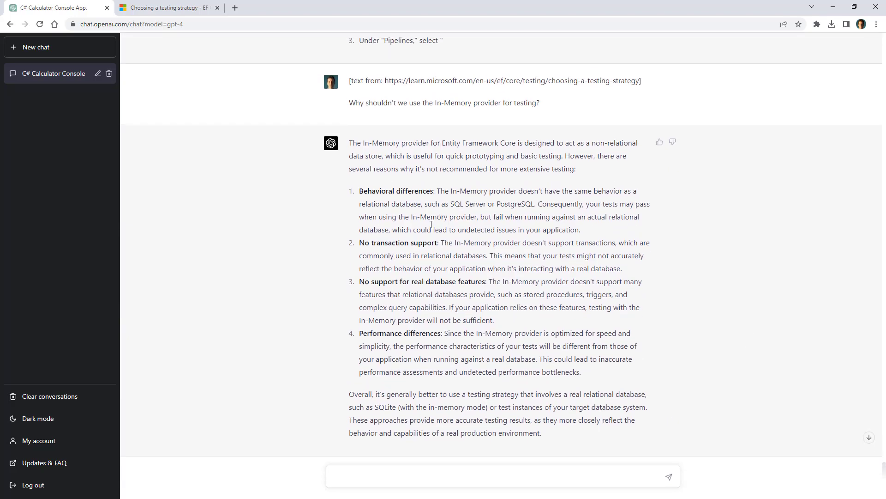
{"action": "left_click_drag", "start_coordinate": [347, 143], "coordinate": [596, 445]}
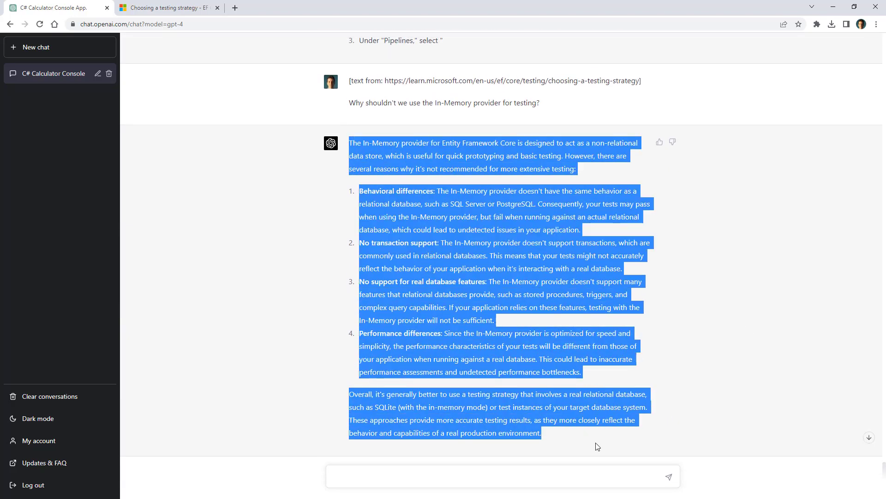
{"action": "left_click", "coordinate": [598, 446]}
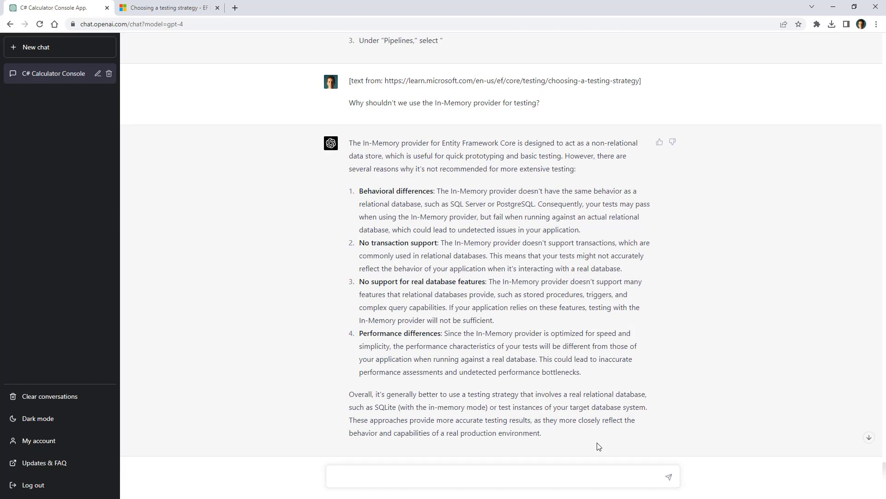